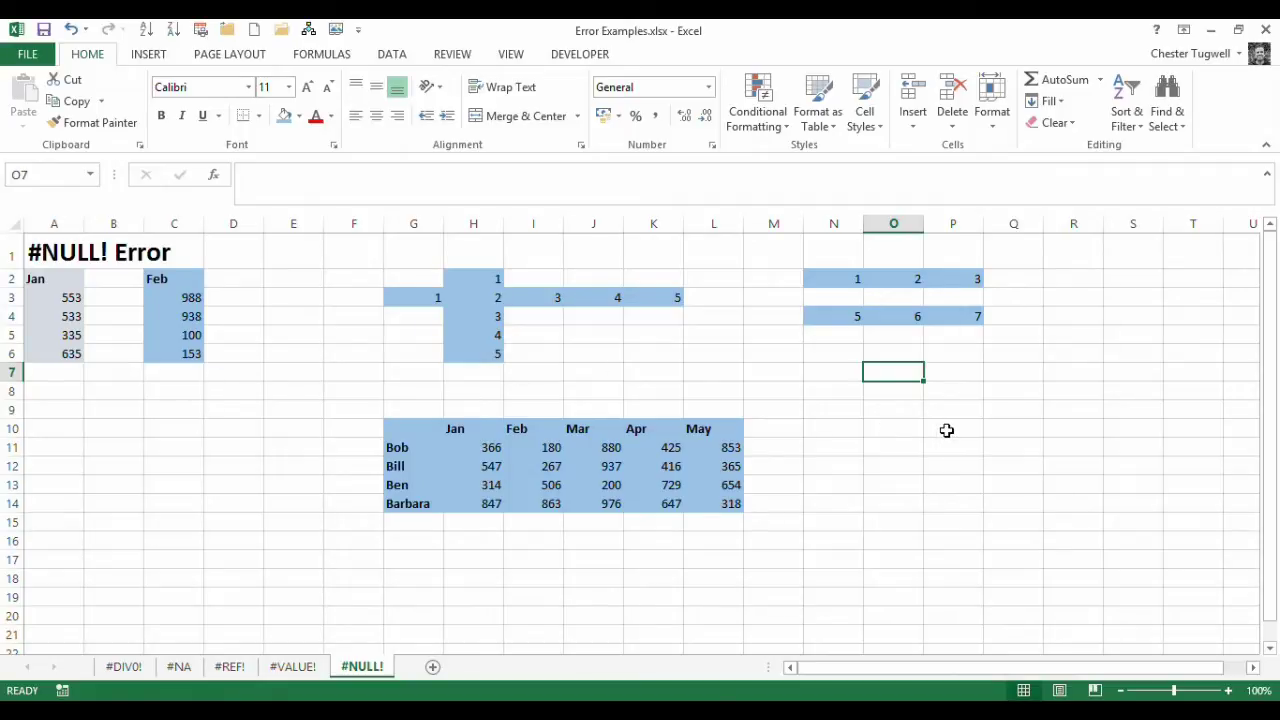
Step: Total the Jan figures with =SUM(A3:A6) in A8 (2056), then clear A8 again
{"action": "left_click", "coordinate": [277, 287]}
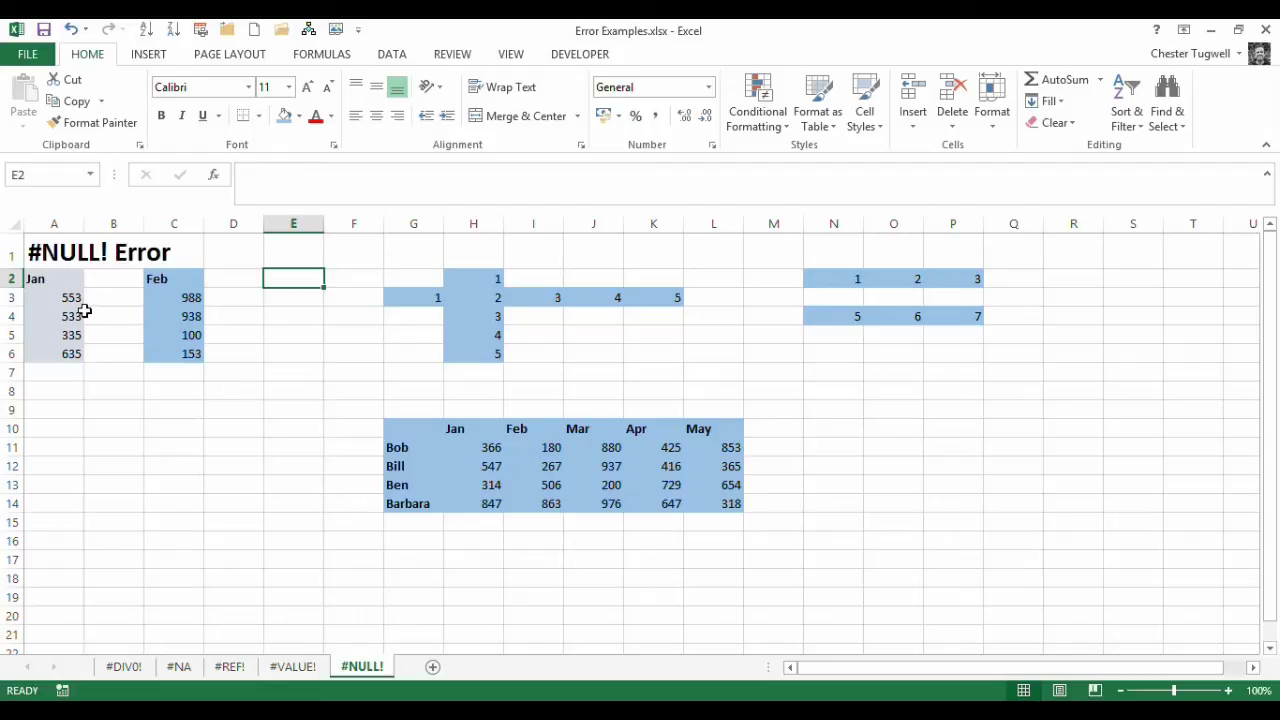
{"action": "left_click", "coordinate": [57, 396]}
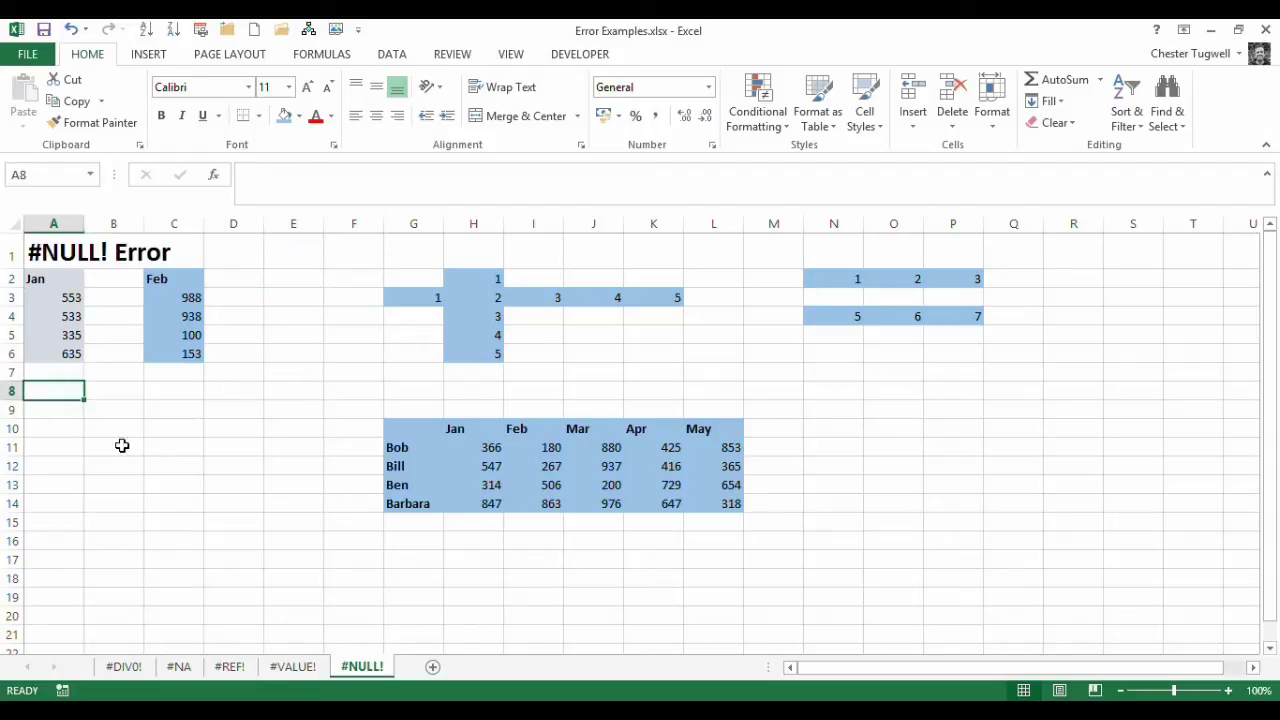
{"action": "type", "text": "="}
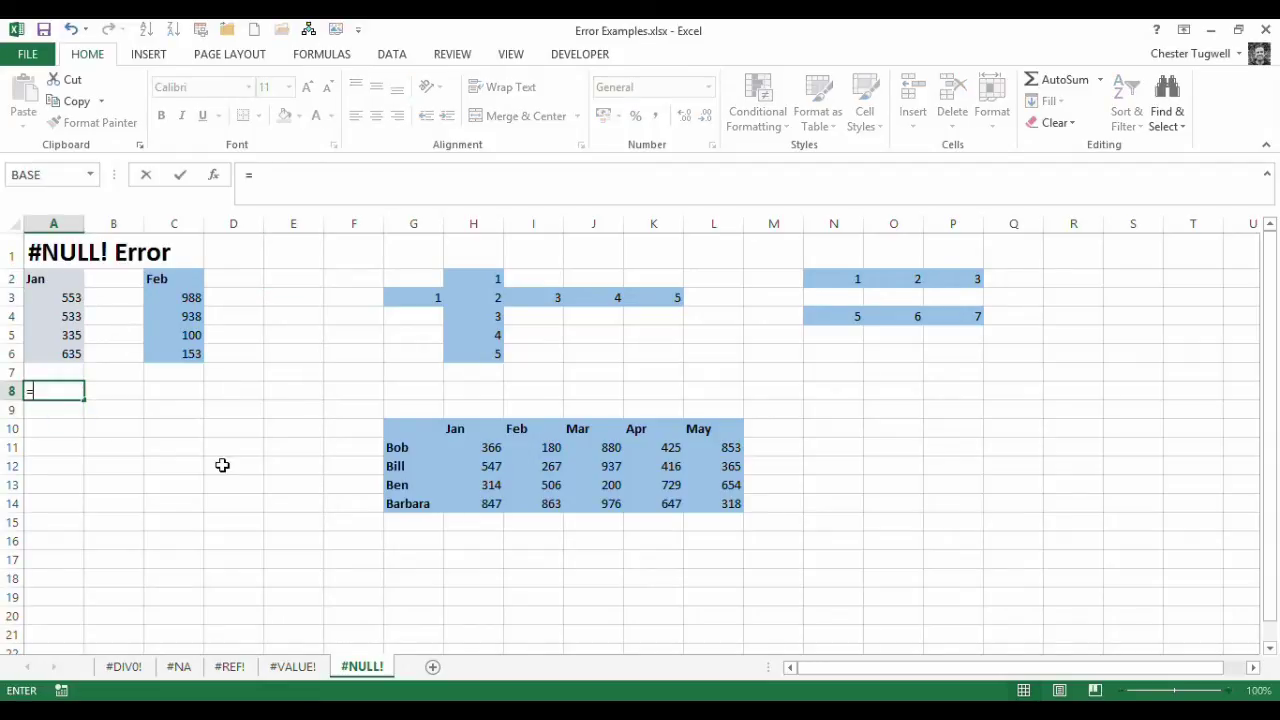
{"action": "type", "text": "sum("}
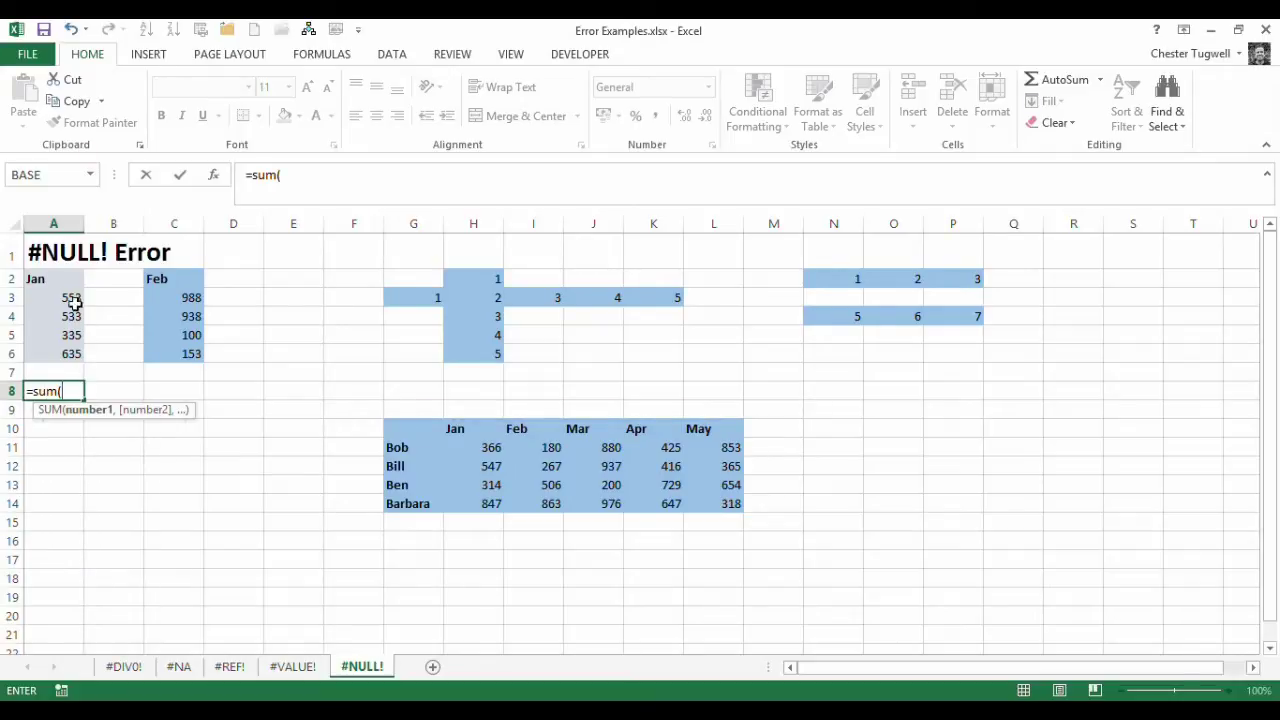
{"action": "left_click_drag", "start_coordinate": [71, 300], "coordinate": [71, 354]}
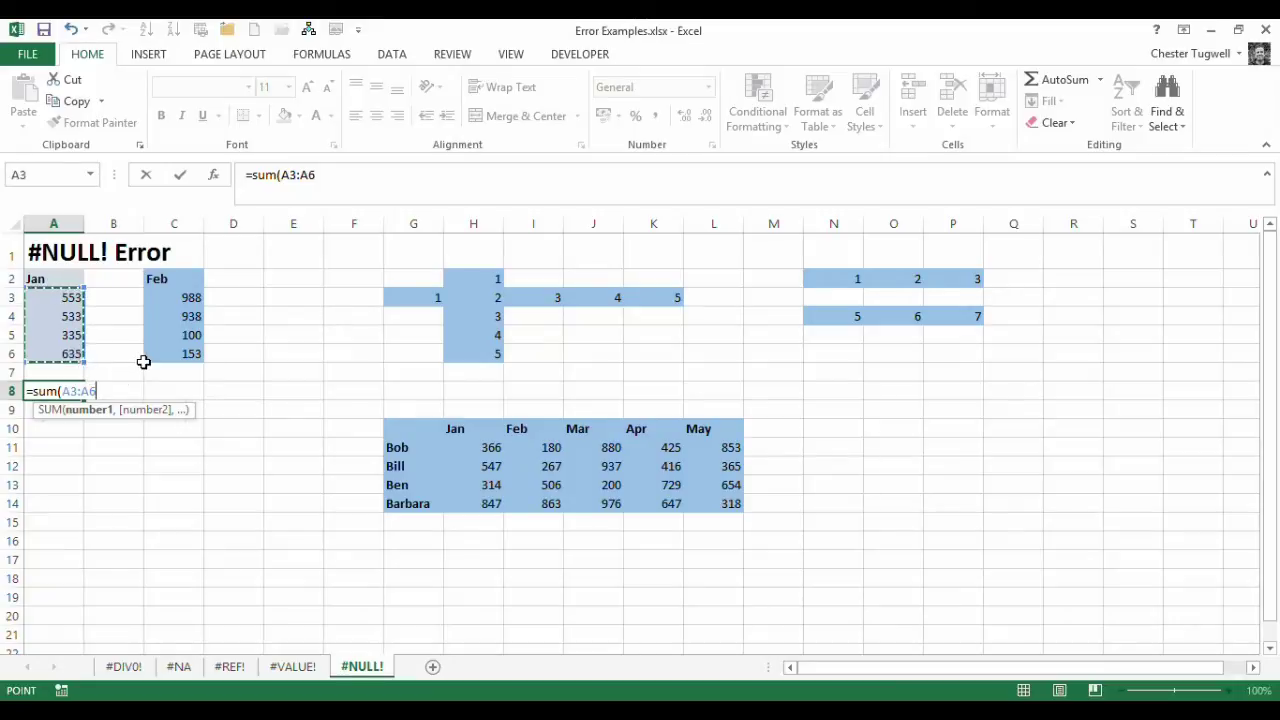
{"action": "type", "text": ")"}
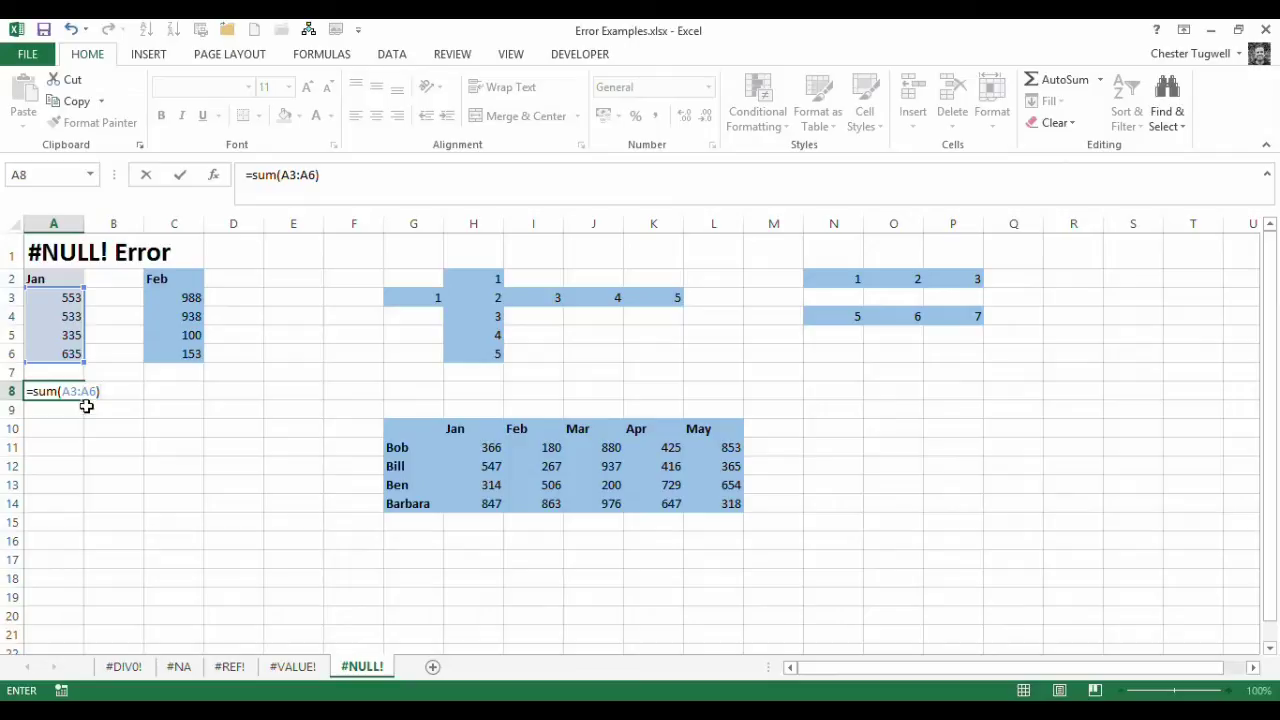
{"action": "key", "text": "Return"}
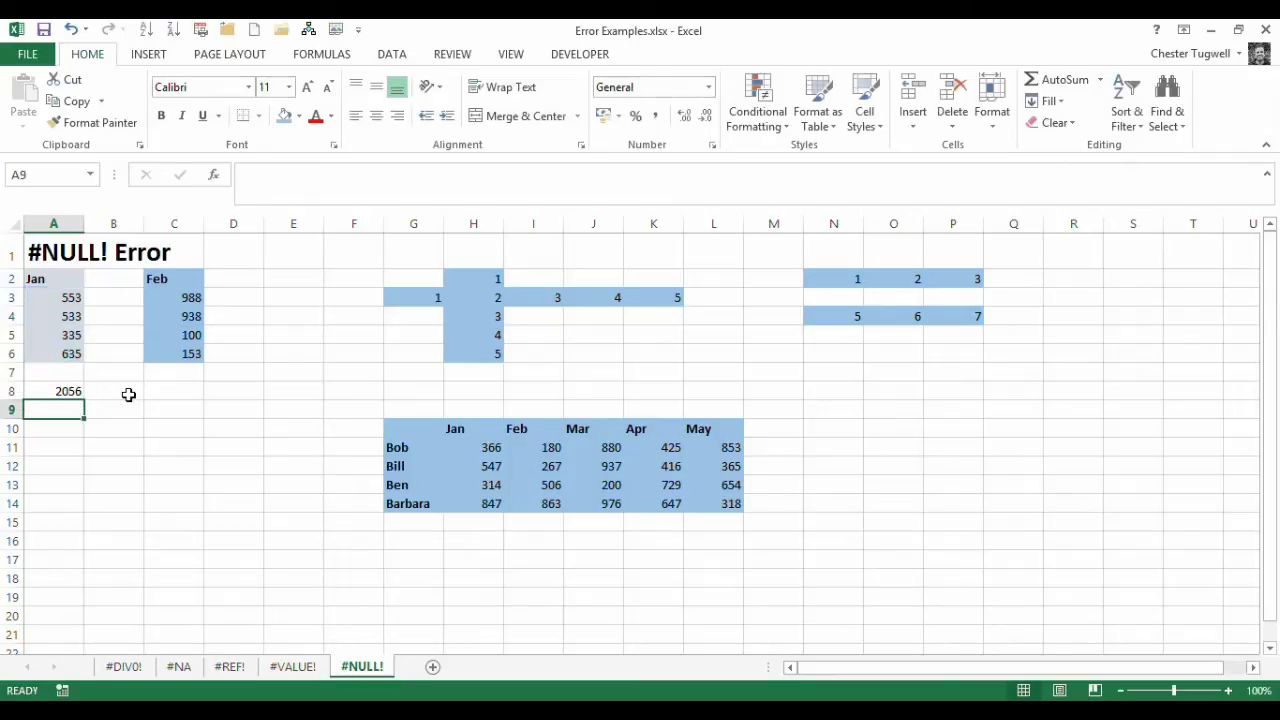
{"action": "left_click", "coordinate": [61, 390]}
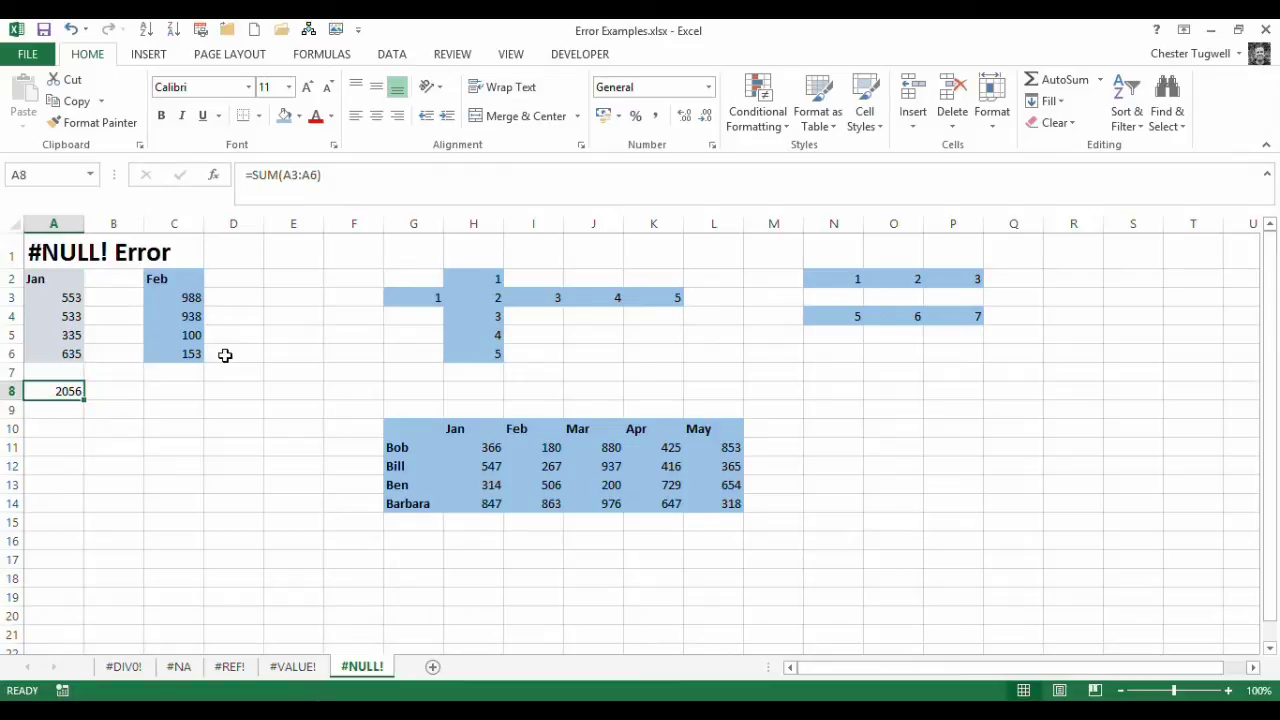
{"action": "key", "text": "BackSpace"}
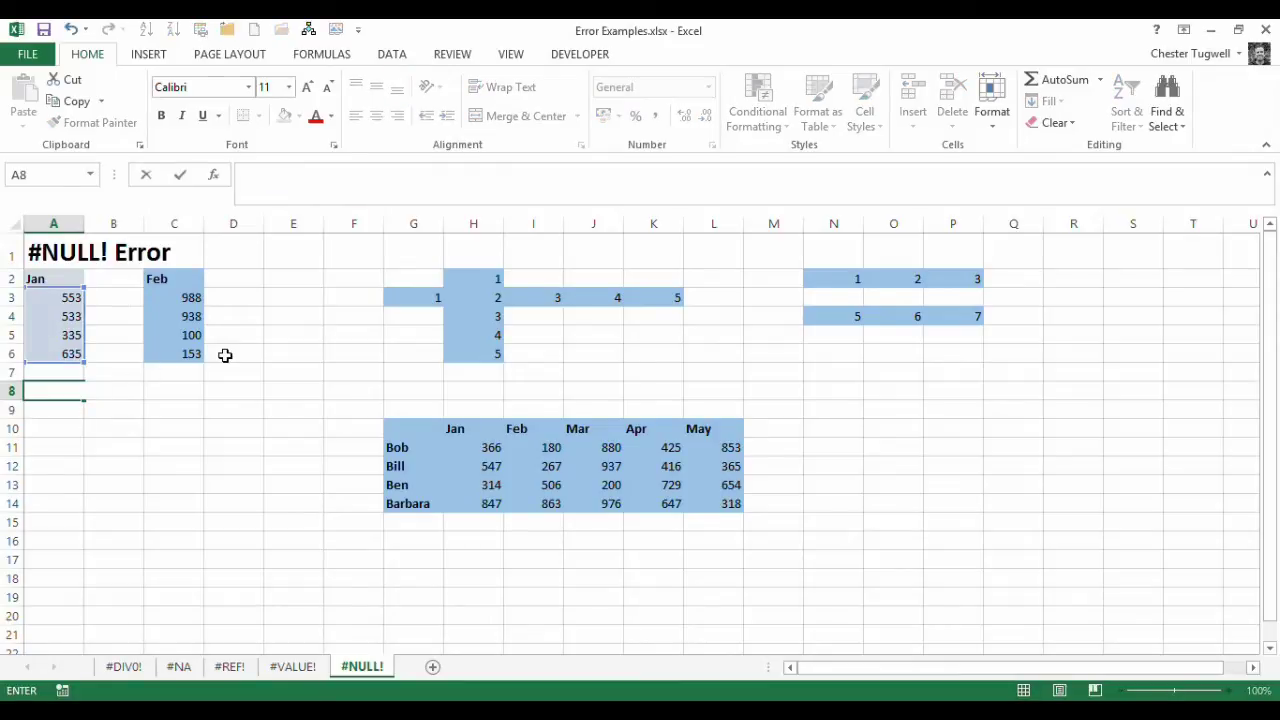
Step: Enter =sum(a3 a6) in A8, a space instead of a colon, returning #NULL!
{"action": "type", "text": "=sum("}
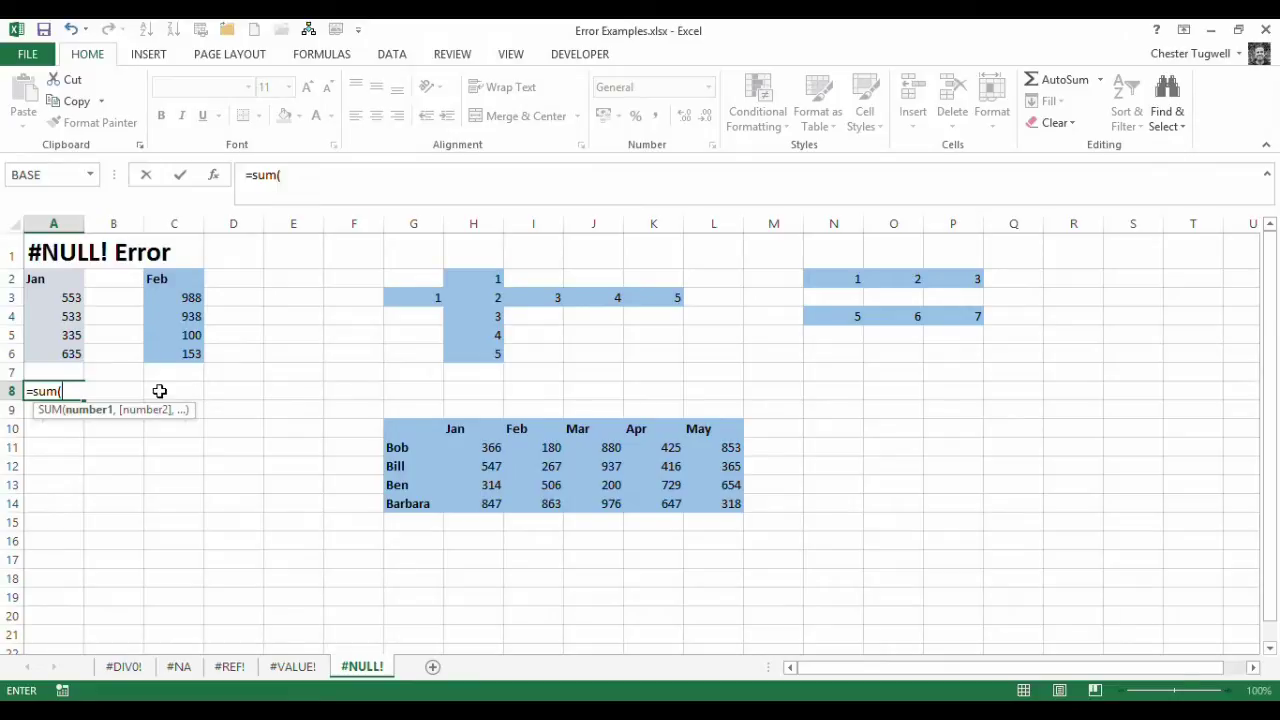
{"action": "type", "text": "a3"}
{"action": "type", "text": "a6"}
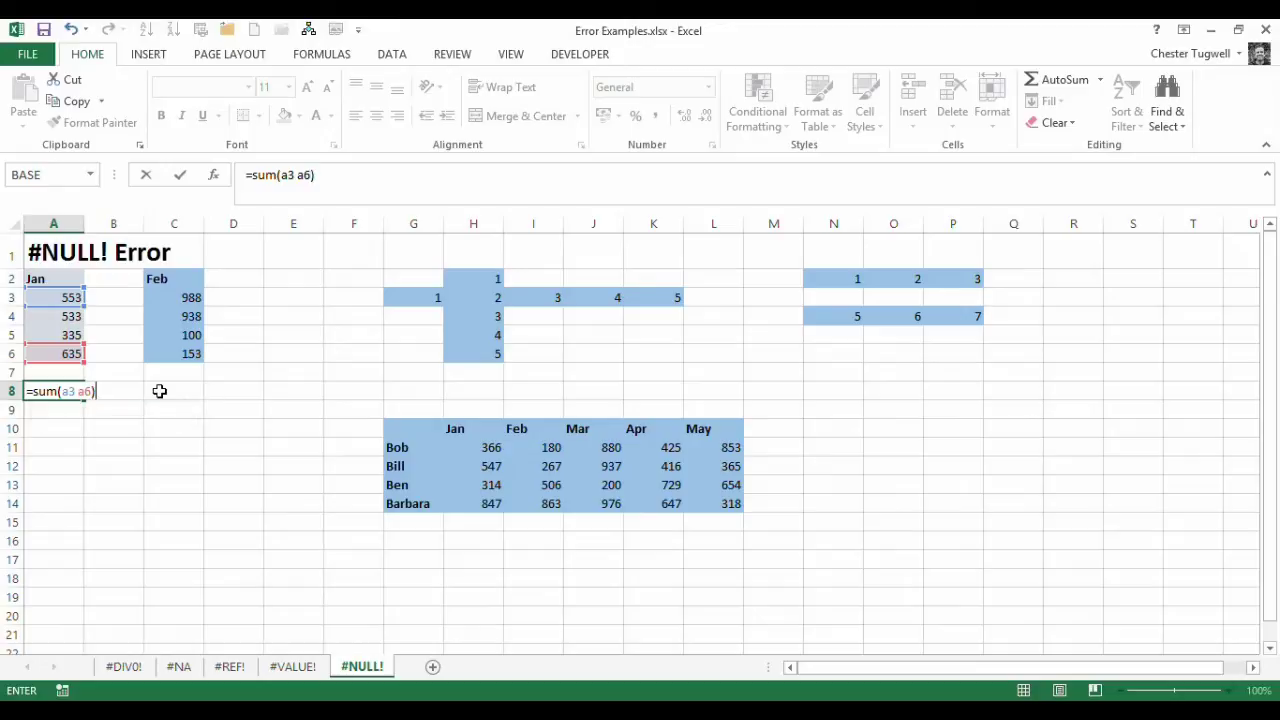
{"action": "key", "text": "Return"}
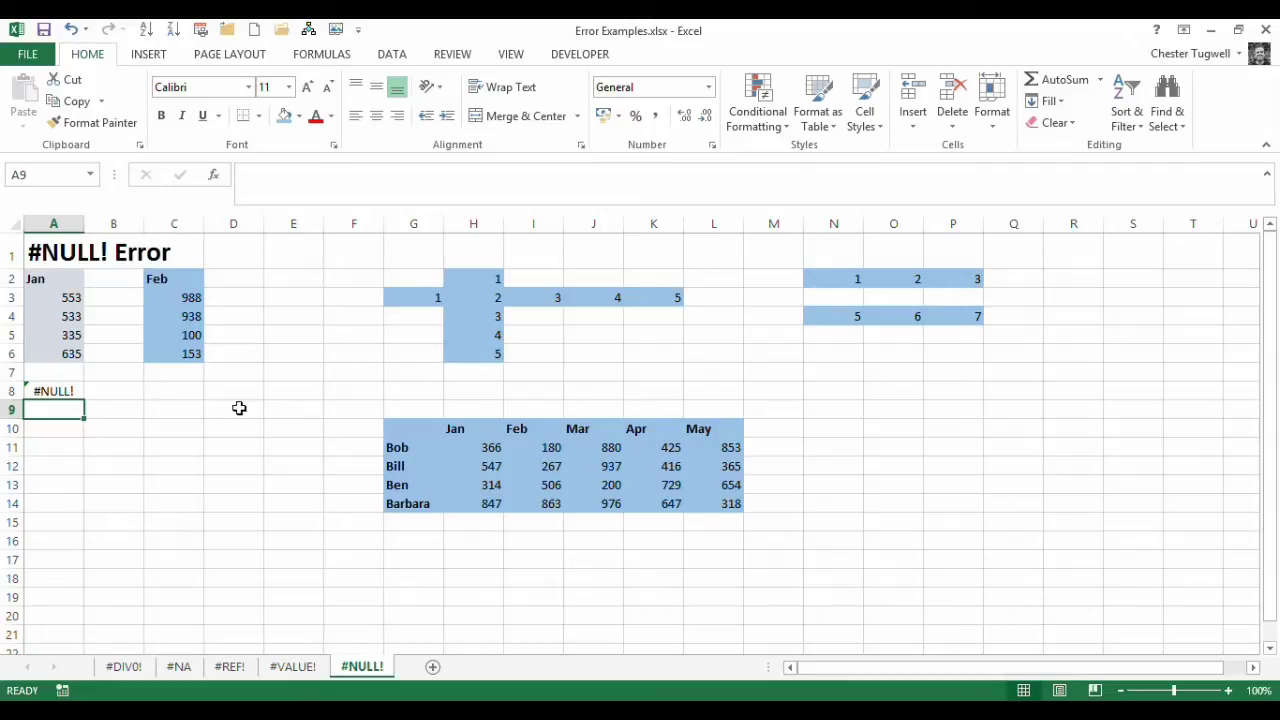
Step: Enter =SUM(A3:A6,C3:C6) in C8 to total Jan and Feb to 4235
{"action": "left_click", "coordinate": [175, 395]}
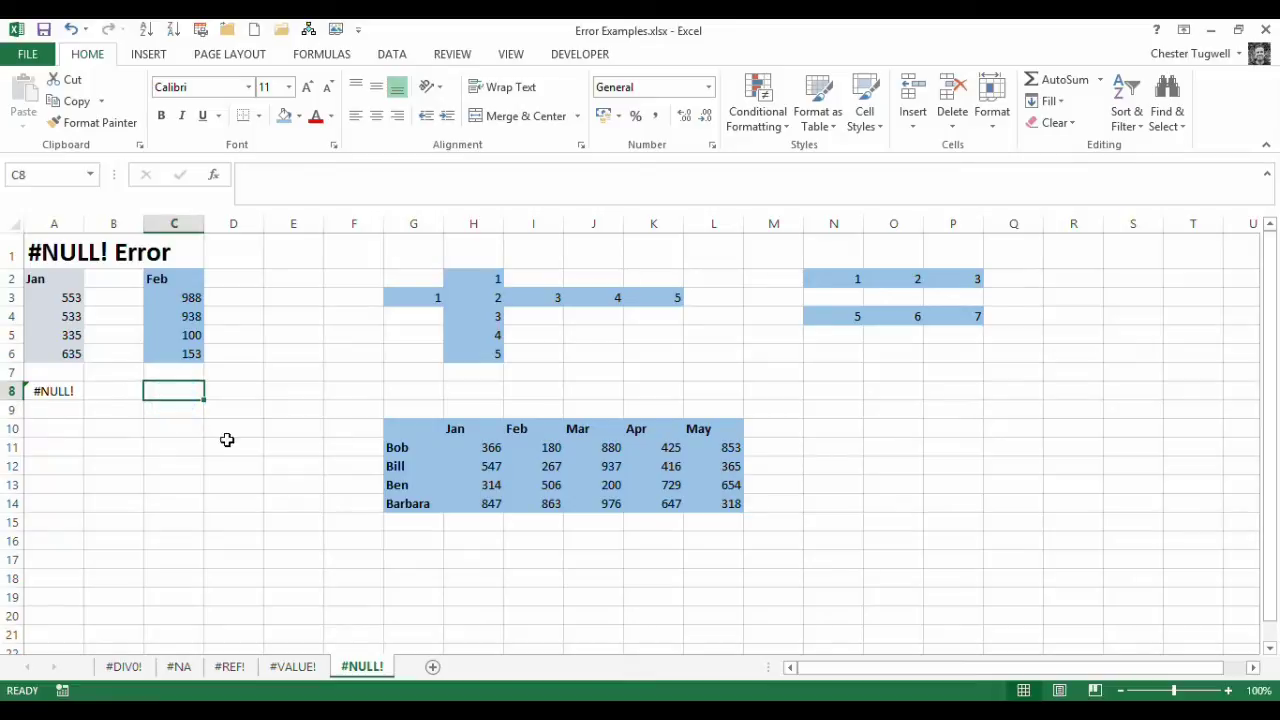
{"action": "type", "text": "="}
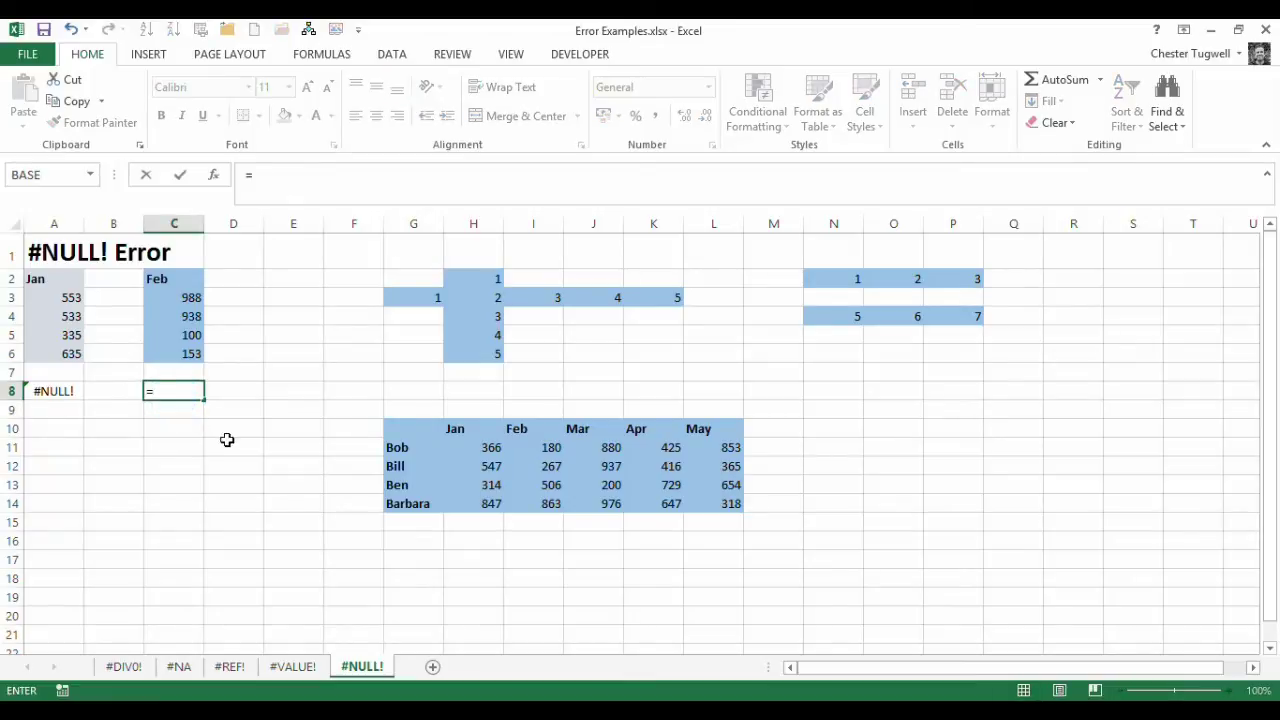
{"action": "type", "text": "sum"}
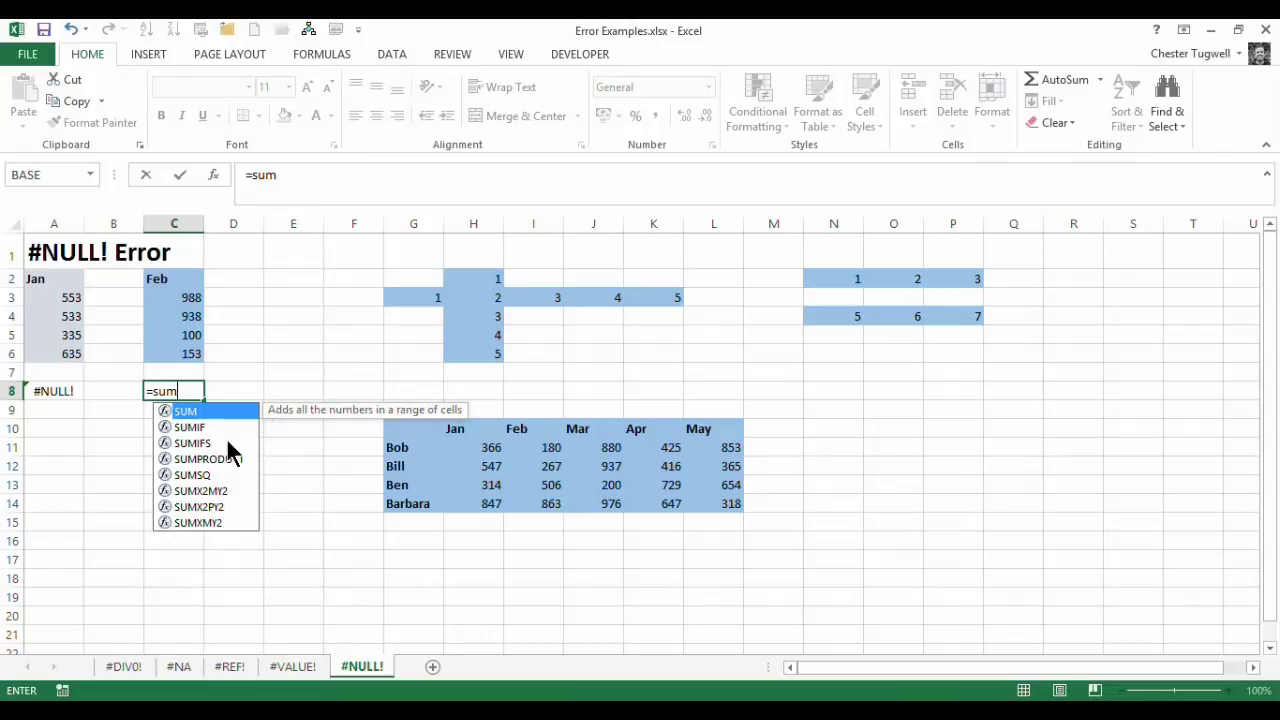
{"action": "type", "text": "("}
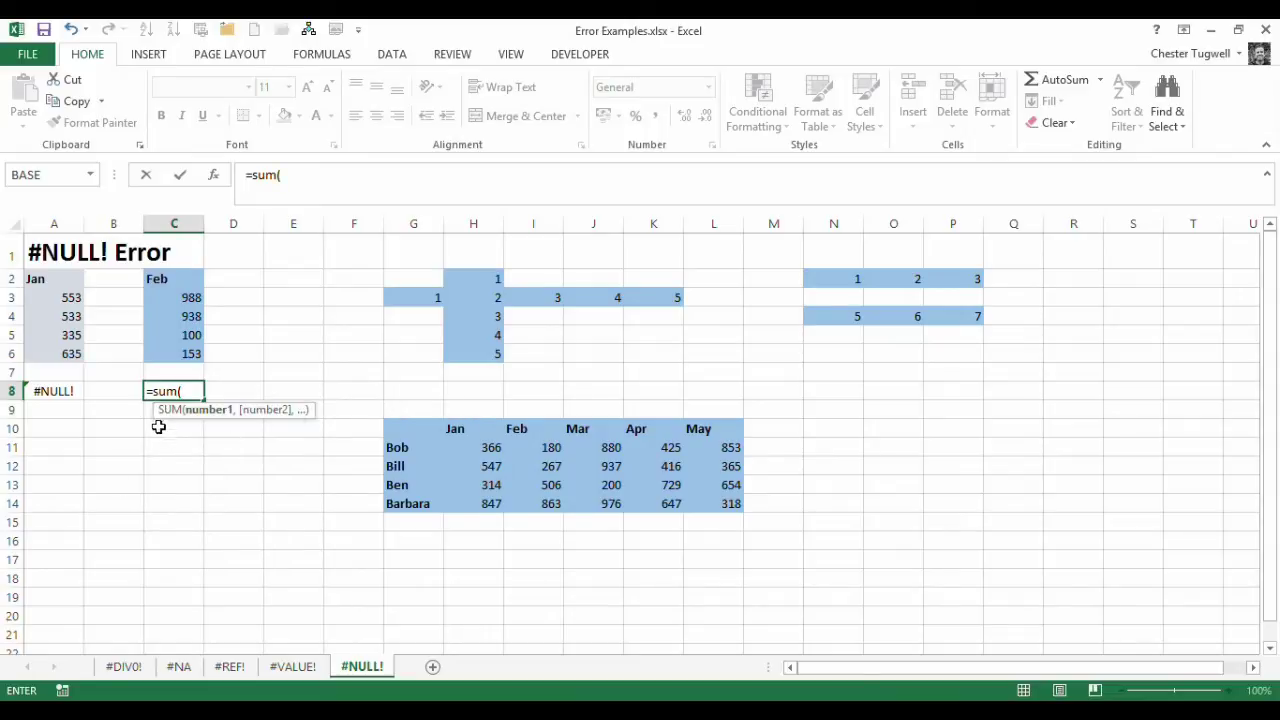
{"action": "left_click_drag", "start_coordinate": [57, 297], "coordinate": [48, 349]}
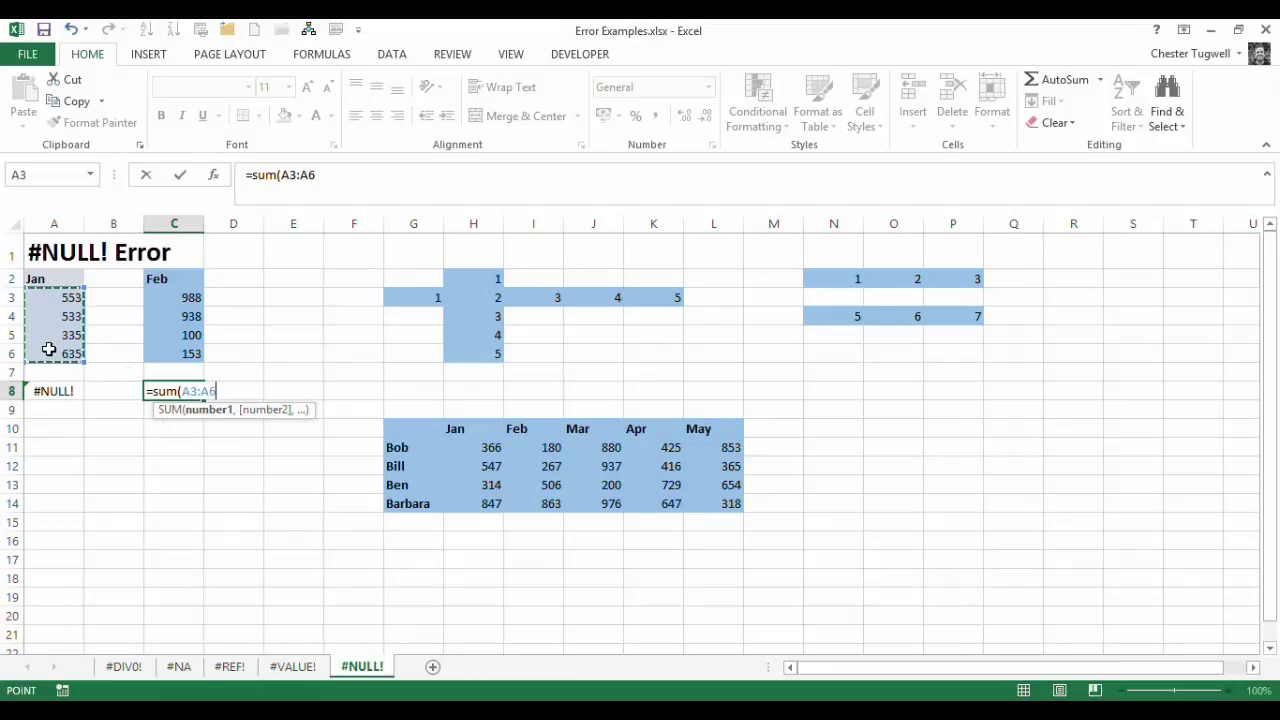
{"action": "type", "text": ","}
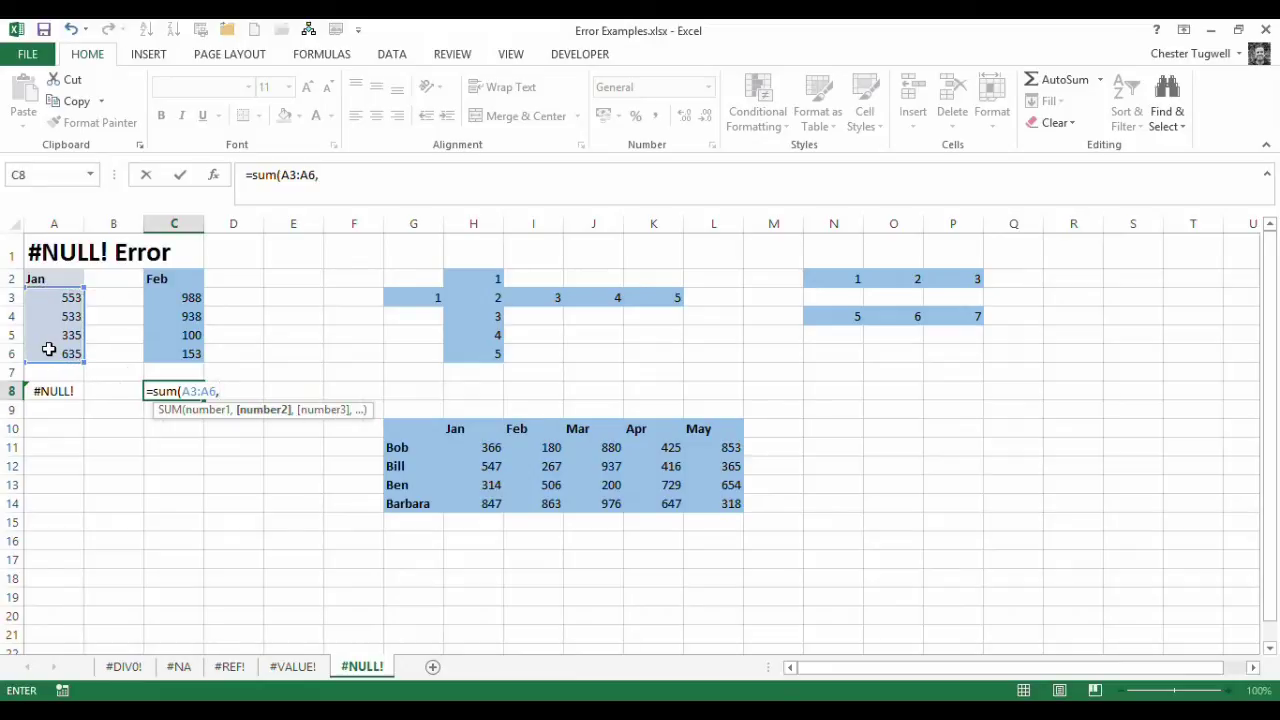
{"action": "left_click_drag", "start_coordinate": [172, 300], "coordinate": [175, 361]}
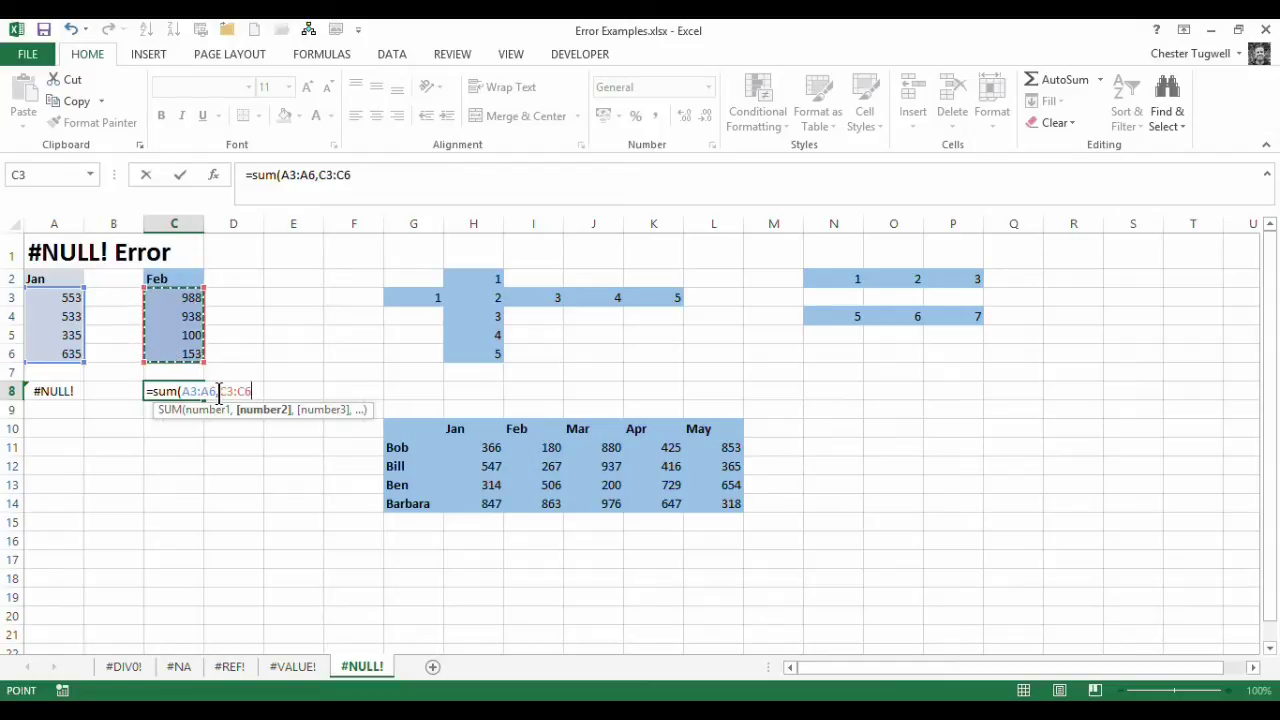
{"action": "type", "text": ")"}
{"action": "key", "text": "Return"}
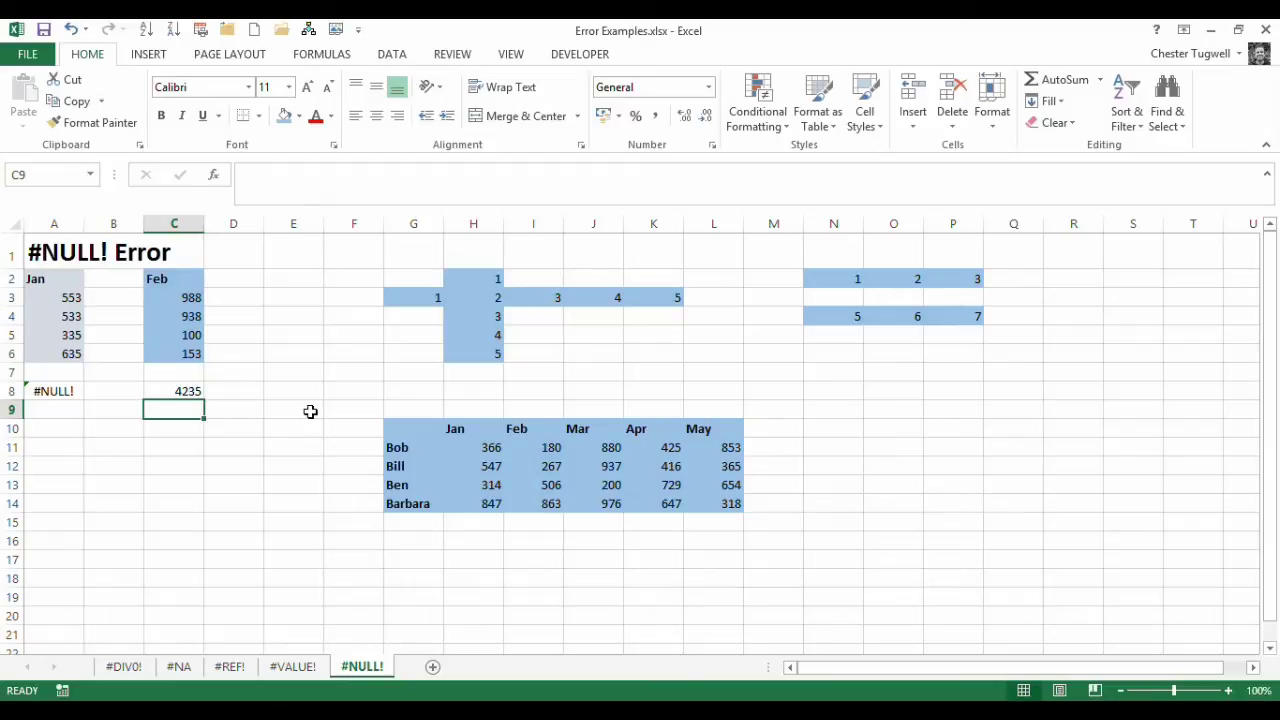
Step: Delete the comma in C8's formula so =SUM(A3:A6 C3:C6) returns #NULL!
{"action": "left_click", "coordinate": [189, 393]}
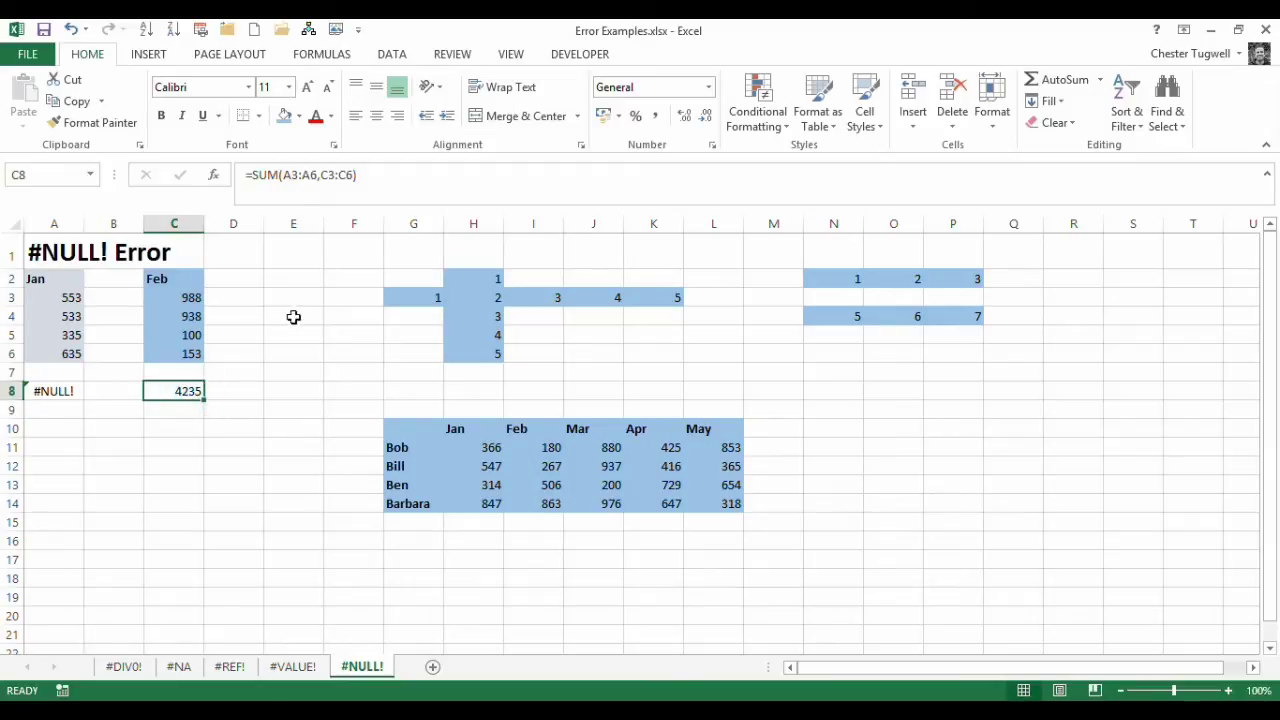
{"action": "left_click", "coordinate": [321, 175]}
{"action": "key", "text": "BackSpace"}
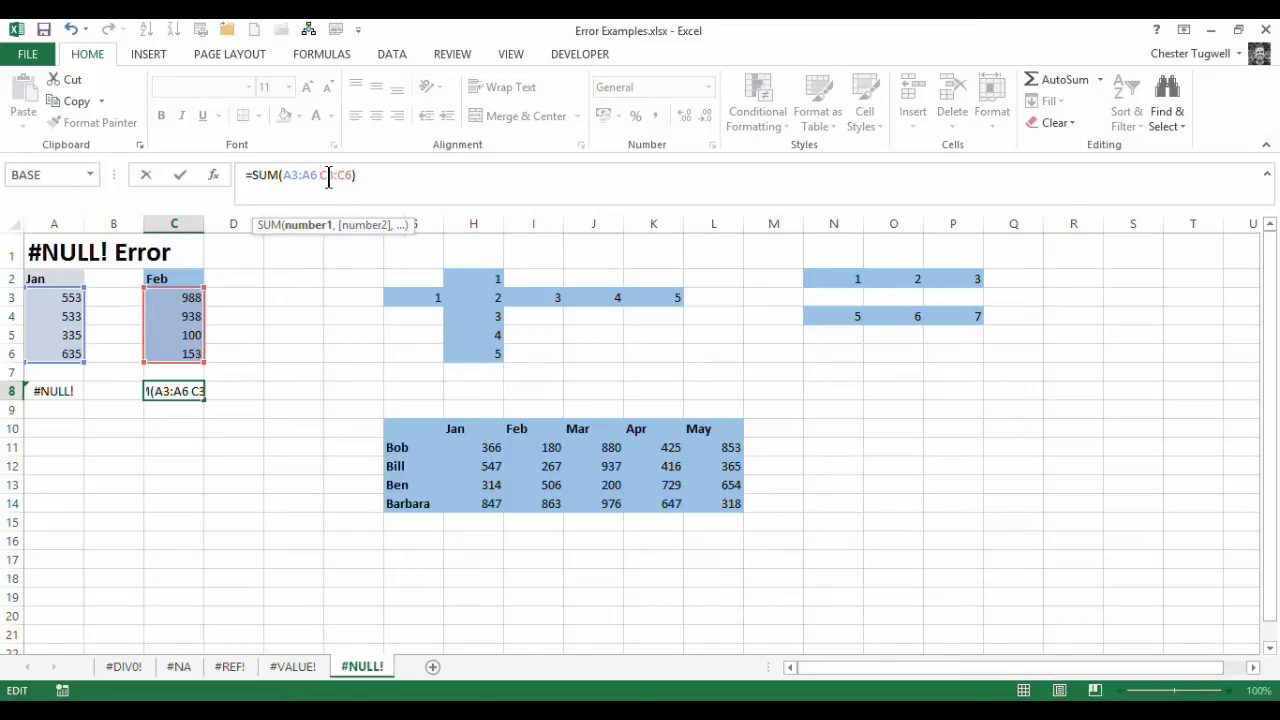
{"action": "key", "text": "Return"}
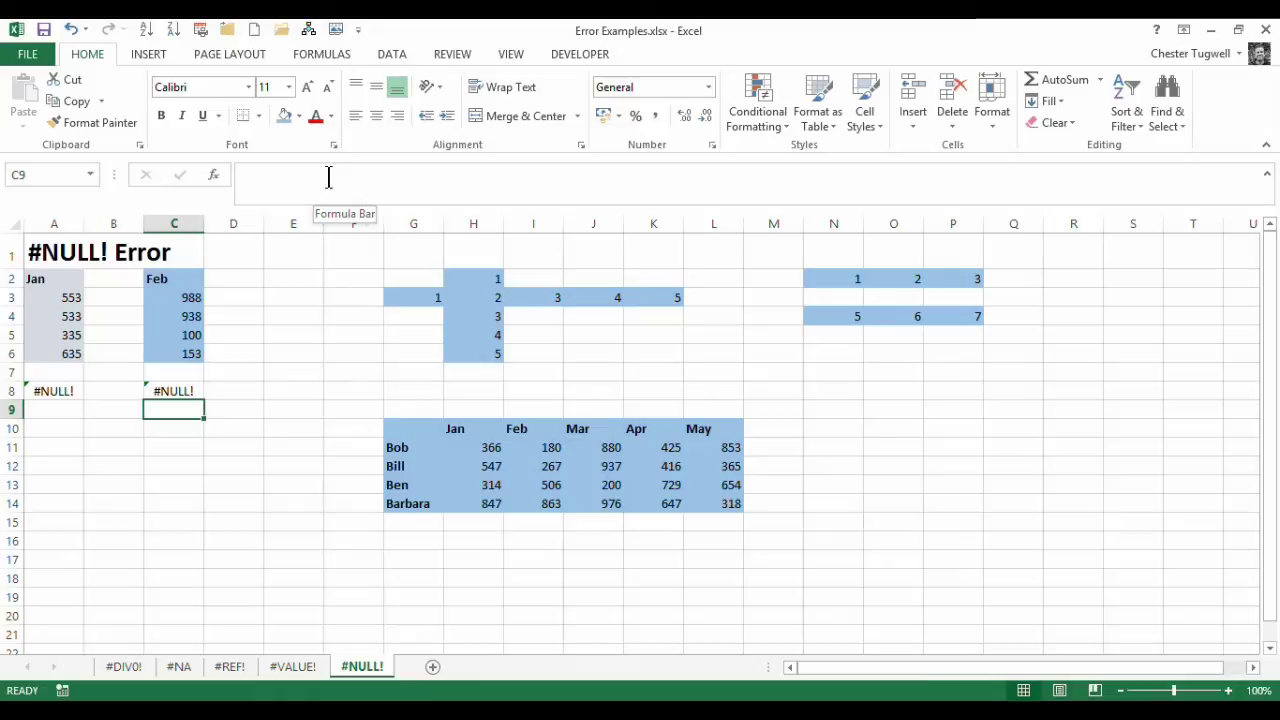
Step: Enter =G3:K3 H2:H6 in H8, returning 2, and inspect its referenced ranges
{"action": "scroll", "coordinate": [492, 222], "scroll_direction": "down", "scroll_amount": 1}
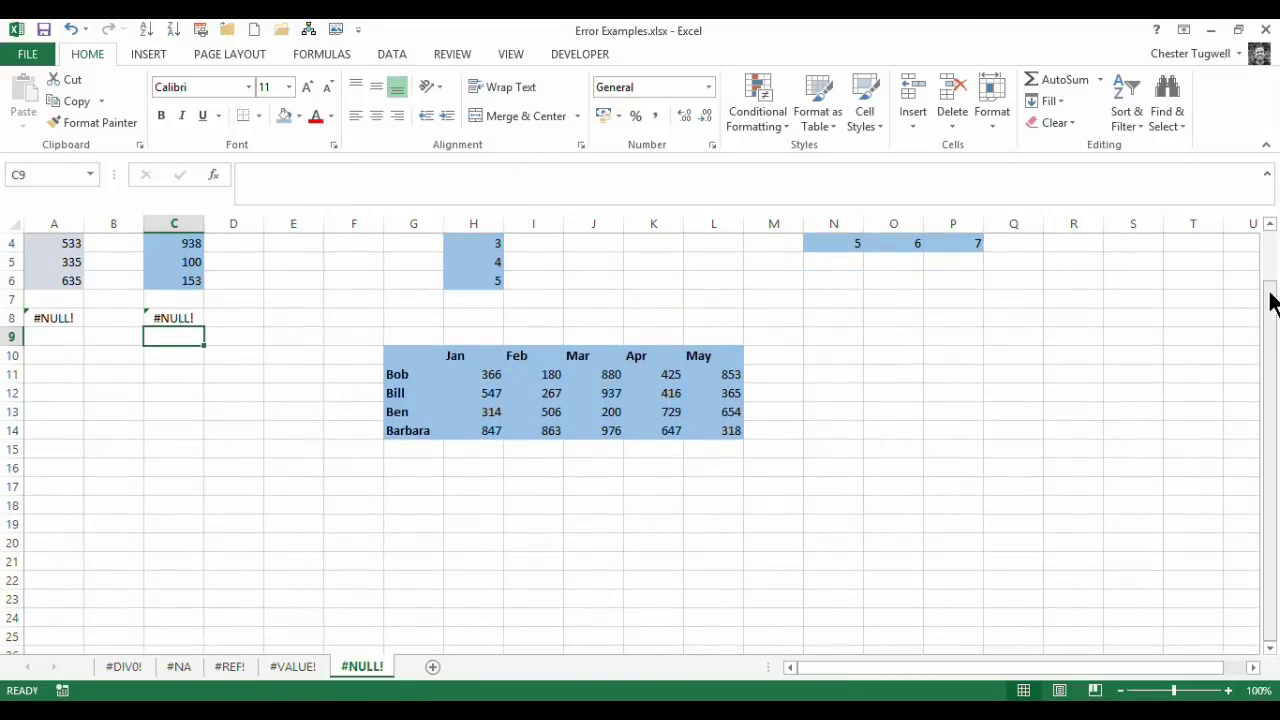
{"action": "left_click_drag", "start_coordinate": [1270, 293], "coordinate": [1270, 250]}
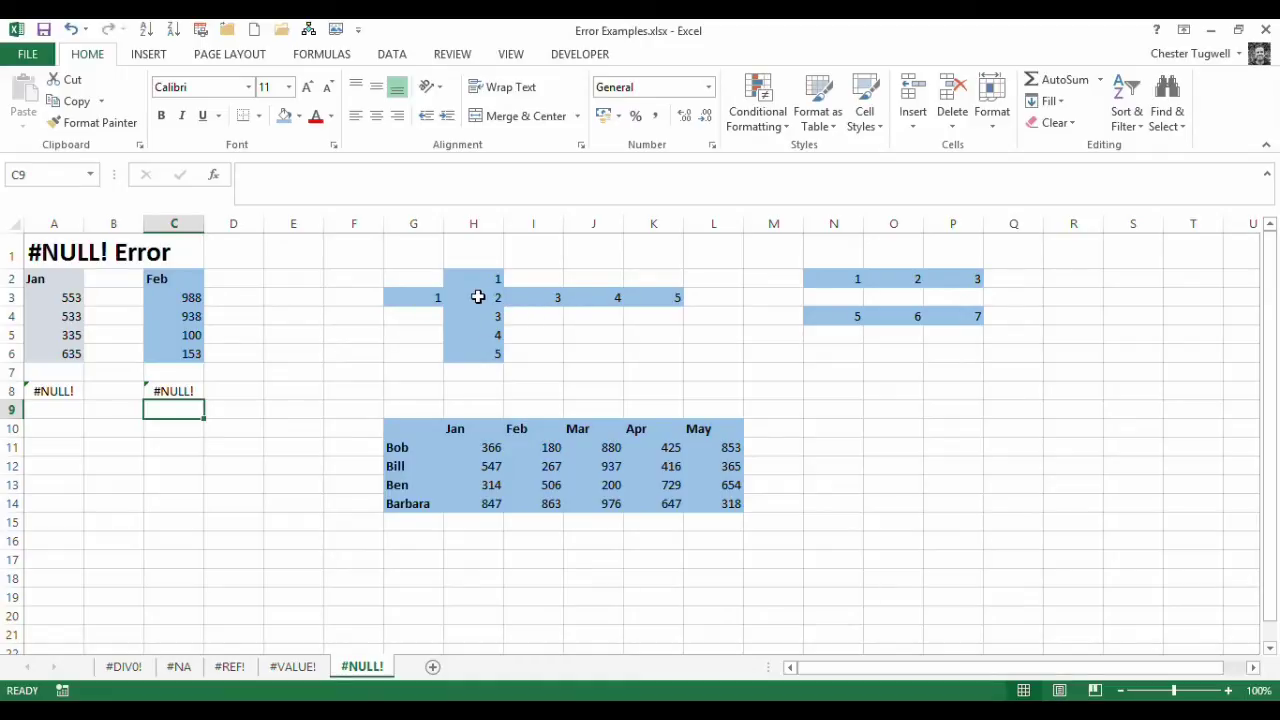
{"action": "left_click", "coordinate": [466, 388]}
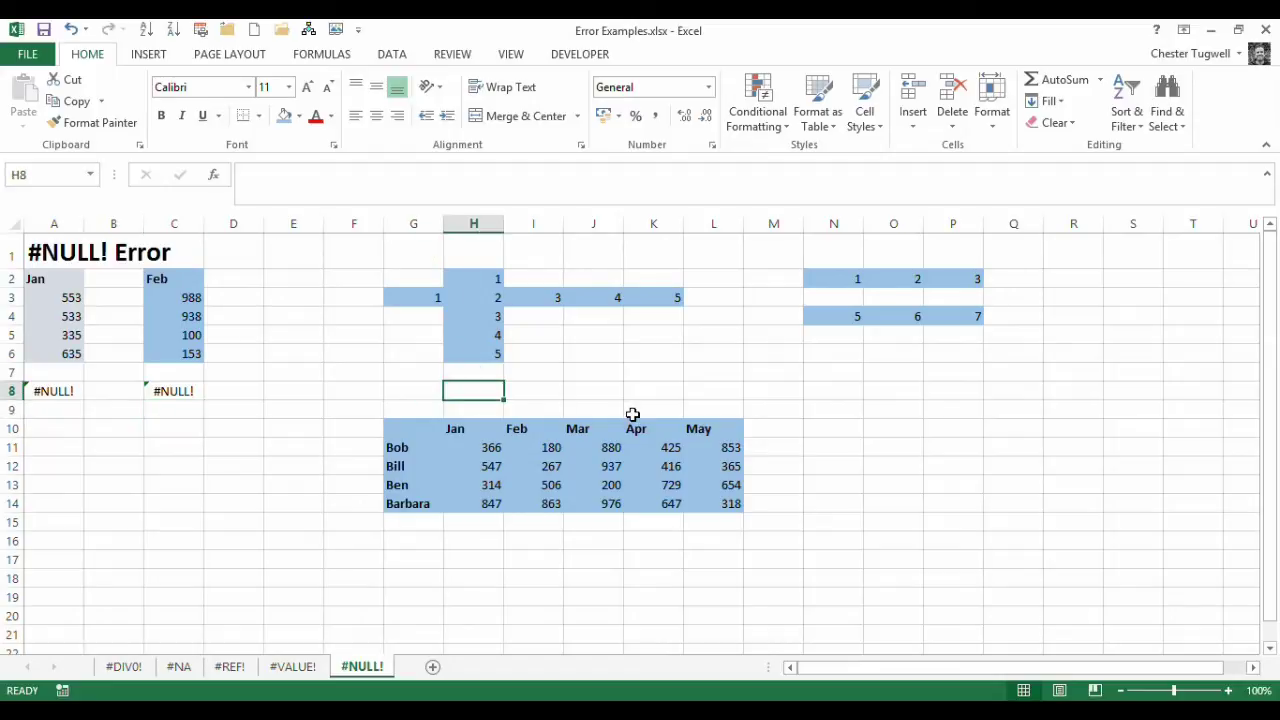
{"action": "type", "text": "="}
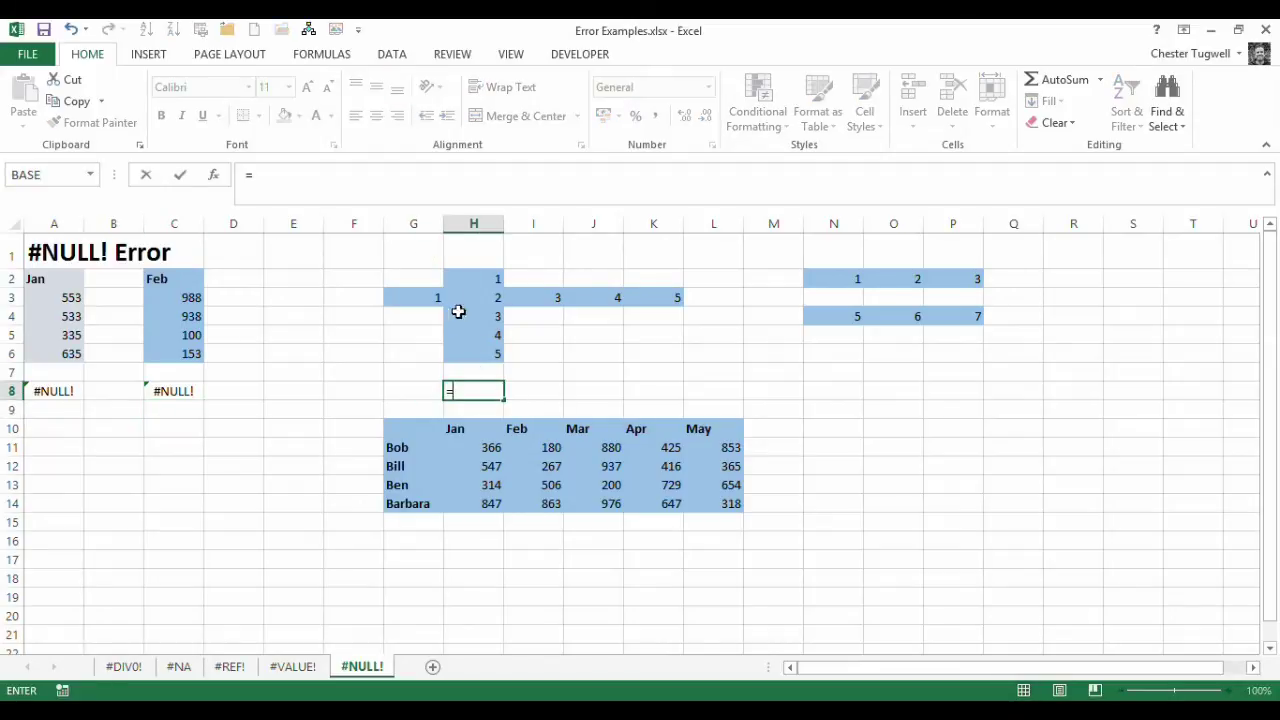
{"action": "left_click_drag", "start_coordinate": [409, 299], "coordinate": [650, 291]}
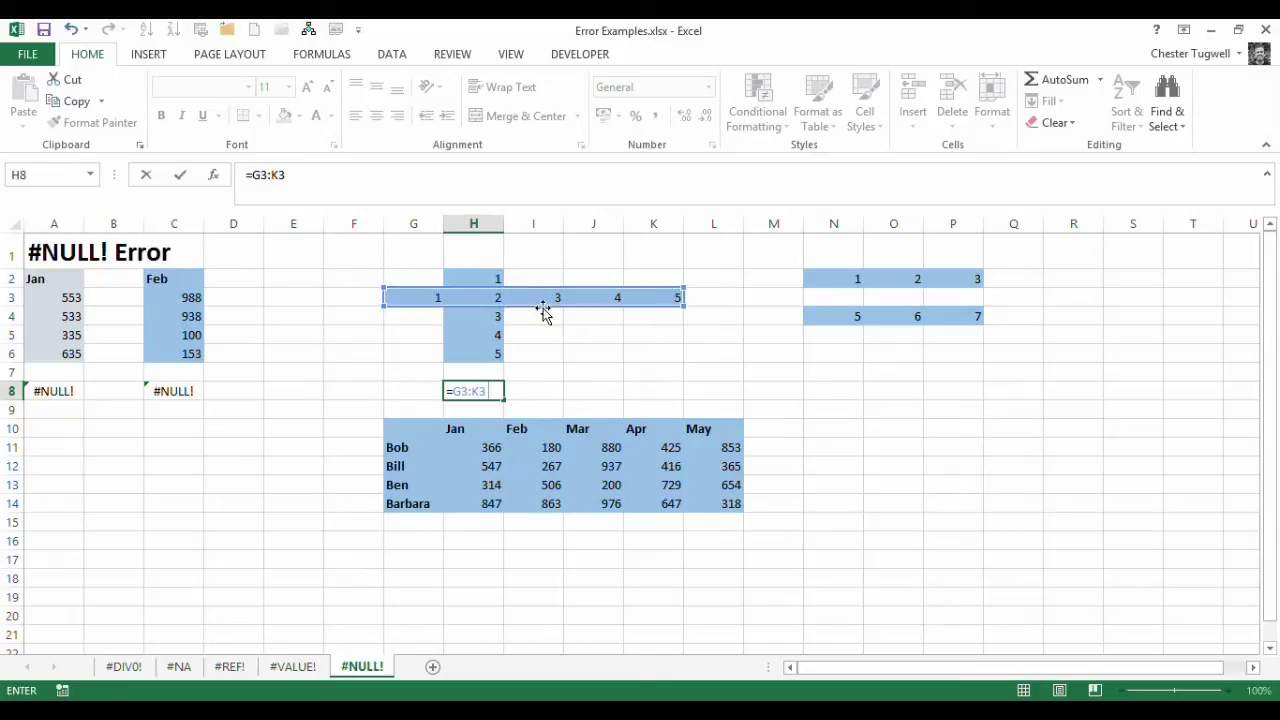
{"action": "left_click_drag", "start_coordinate": [482, 276], "coordinate": [491, 350]}
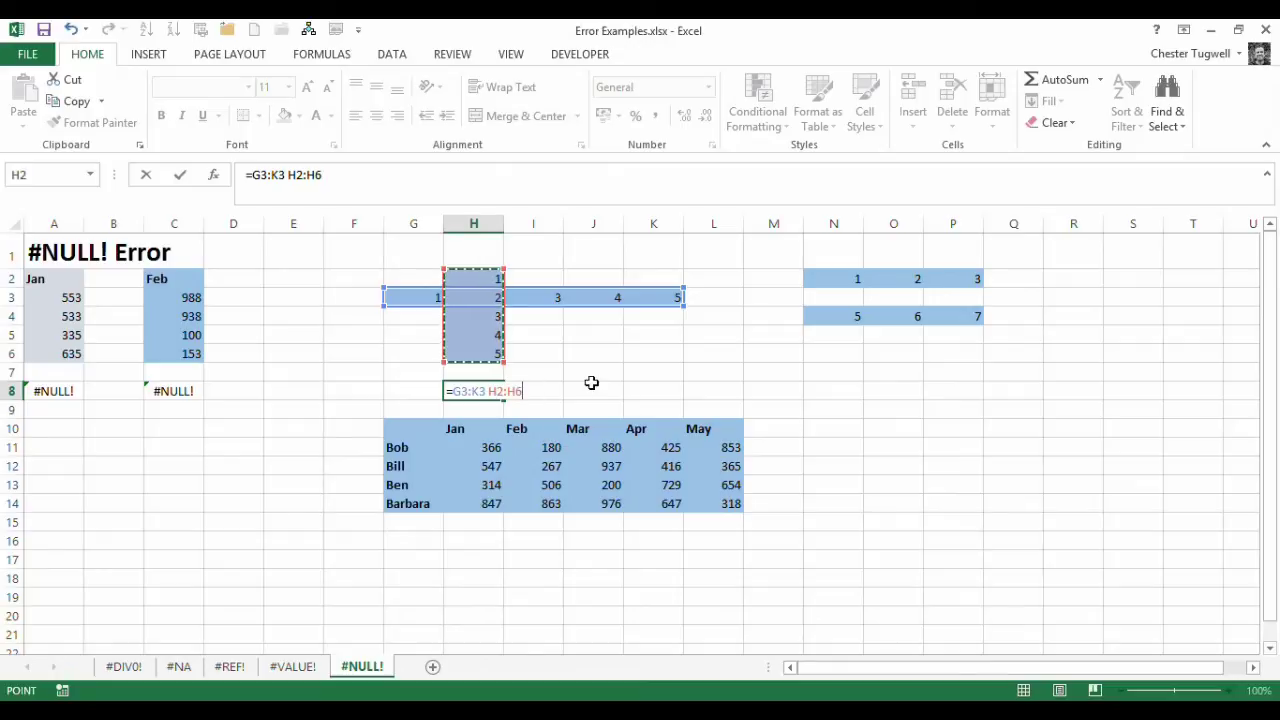
{"action": "key", "text": "Return"}
{"action": "left_click", "coordinate": [492, 394]}
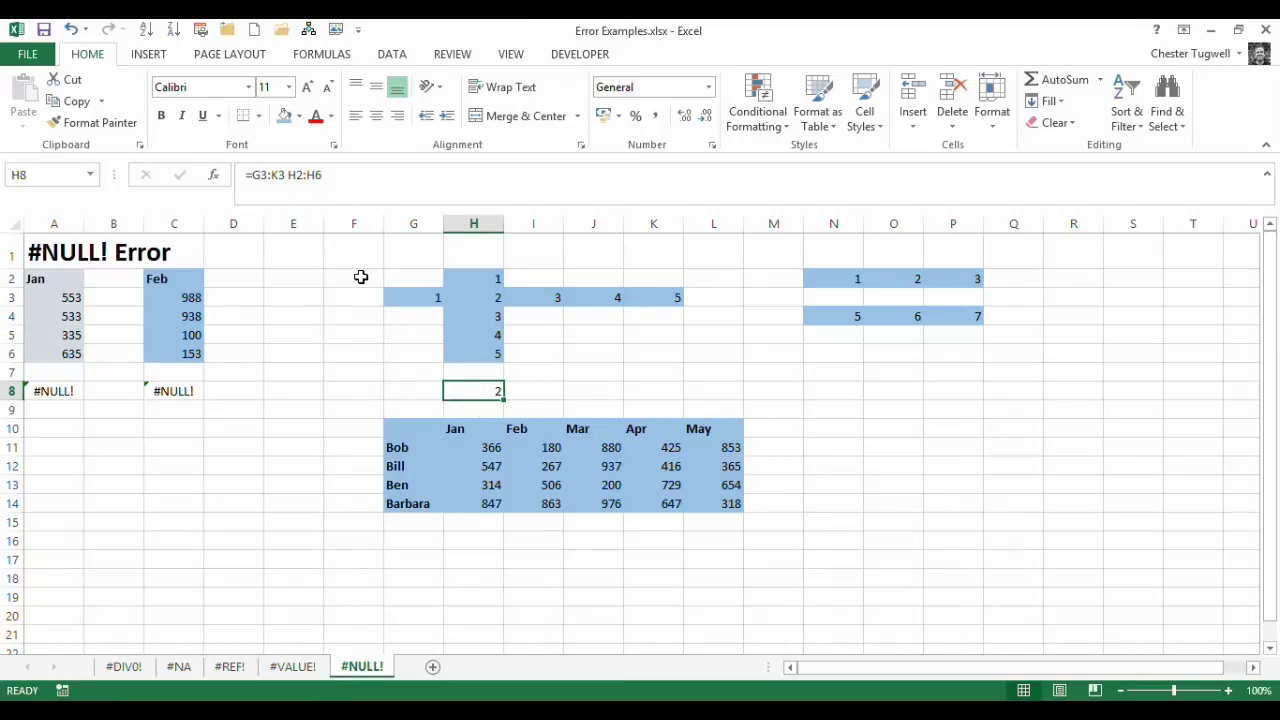
{"action": "key", "text": "F2"}
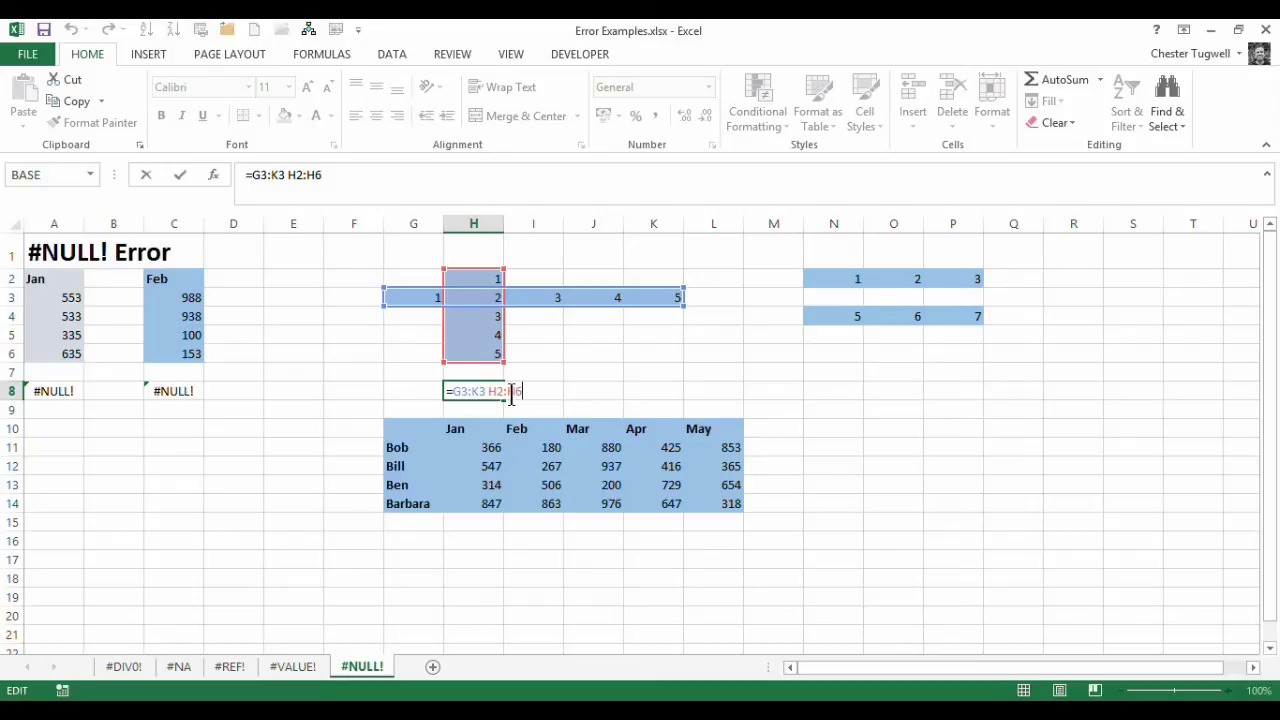
{"action": "key", "text": "Escape"}
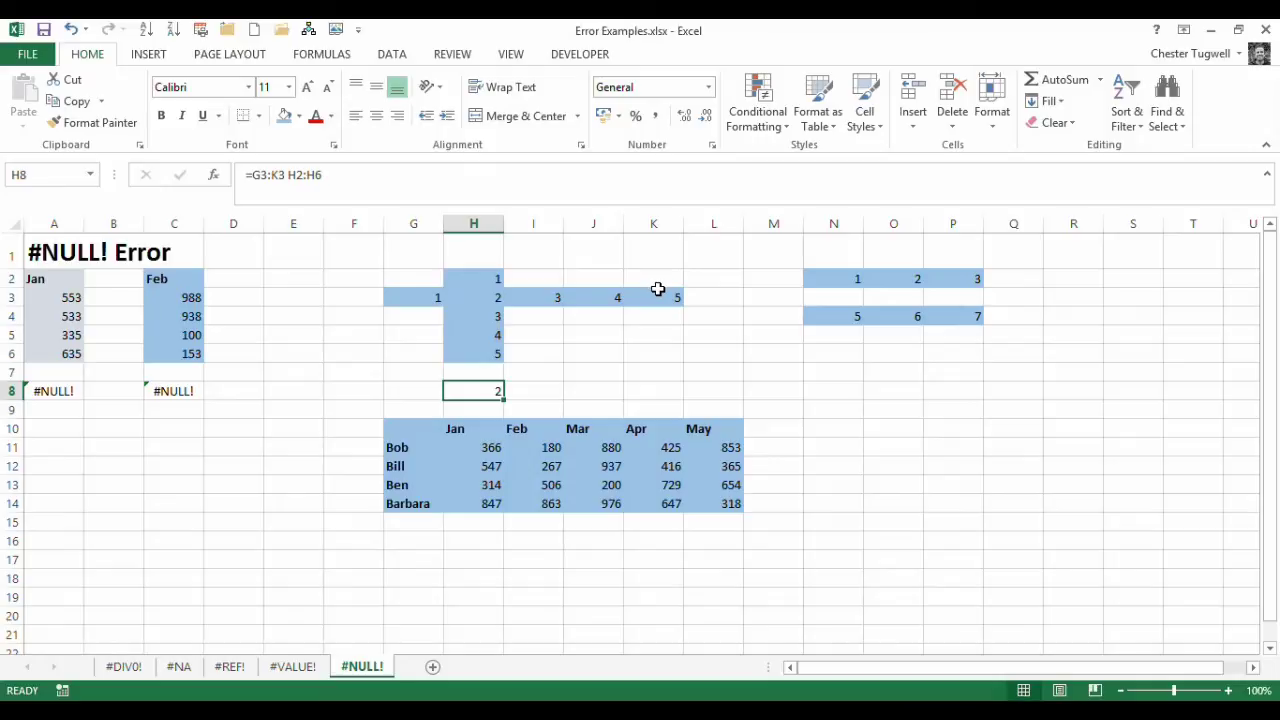
Step: Enter =N2:P2 N4:P4 in N8, which gives #NULL! because the rows don't overlap
{"action": "left_click", "coordinate": [829, 390]}
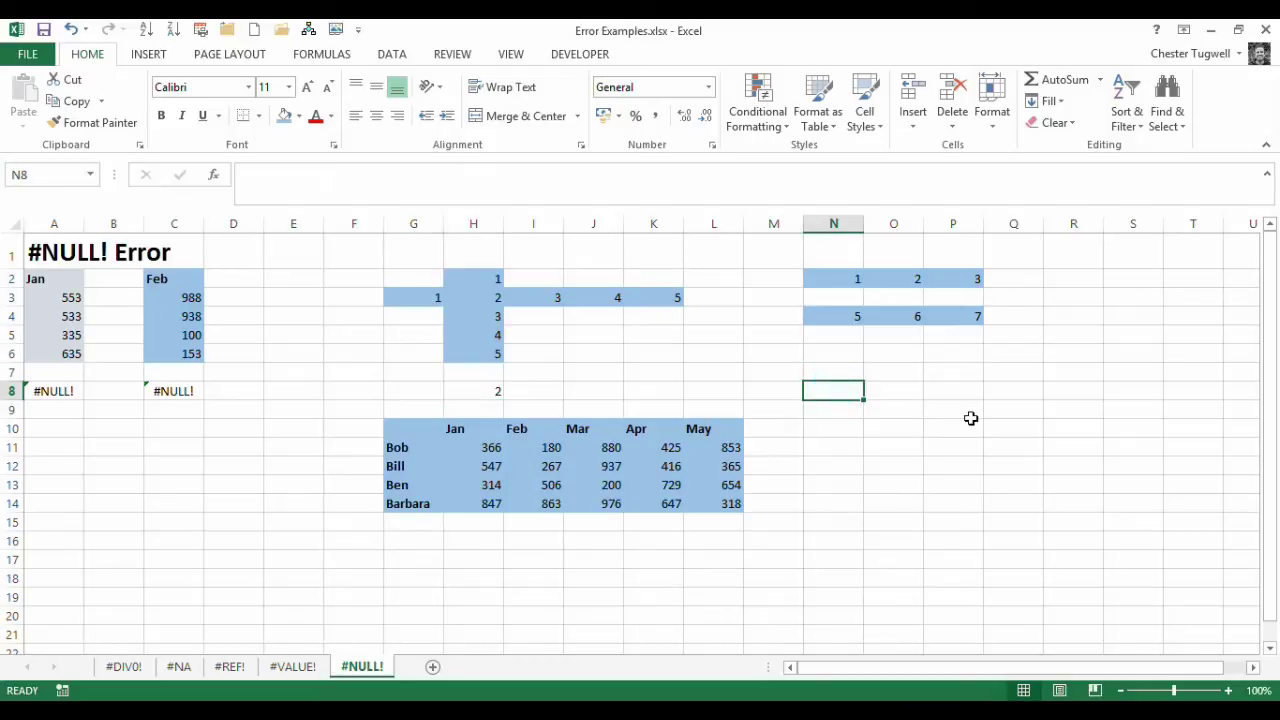
{"action": "type", "text": "="}
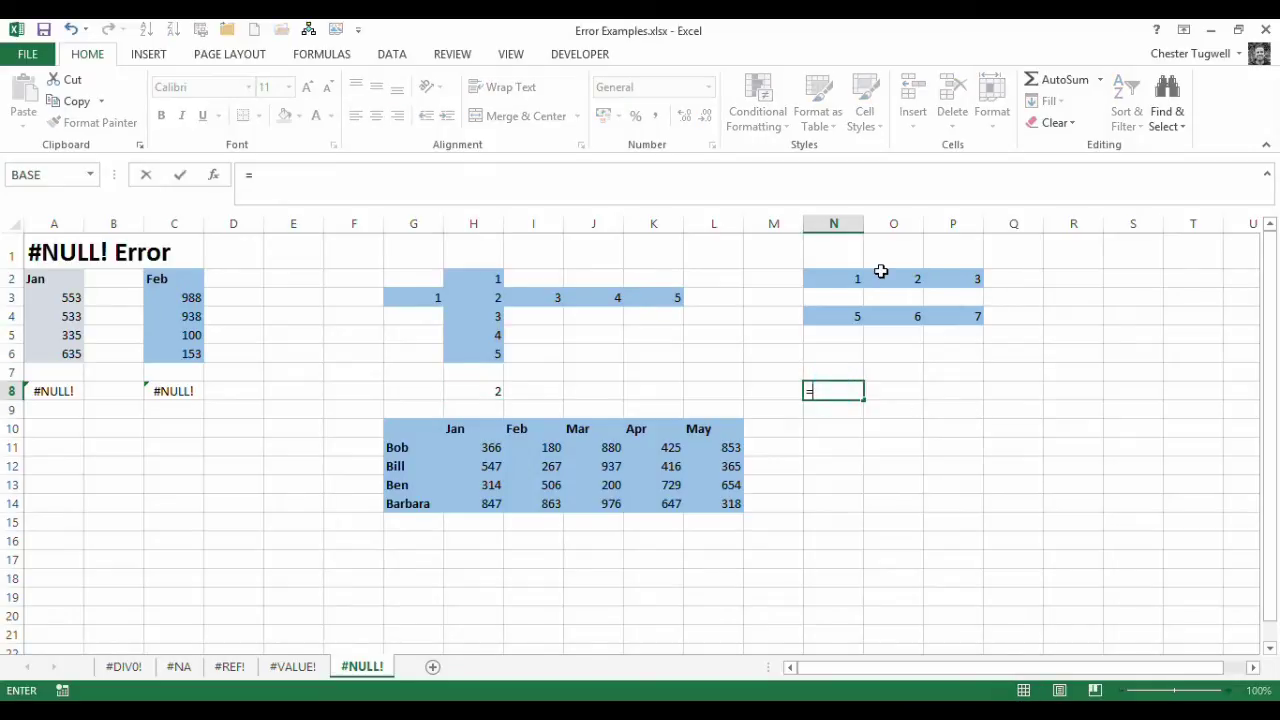
{"action": "left_click_drag", "start_coordinate": [846, 279], "coordinate": [959, 280]}
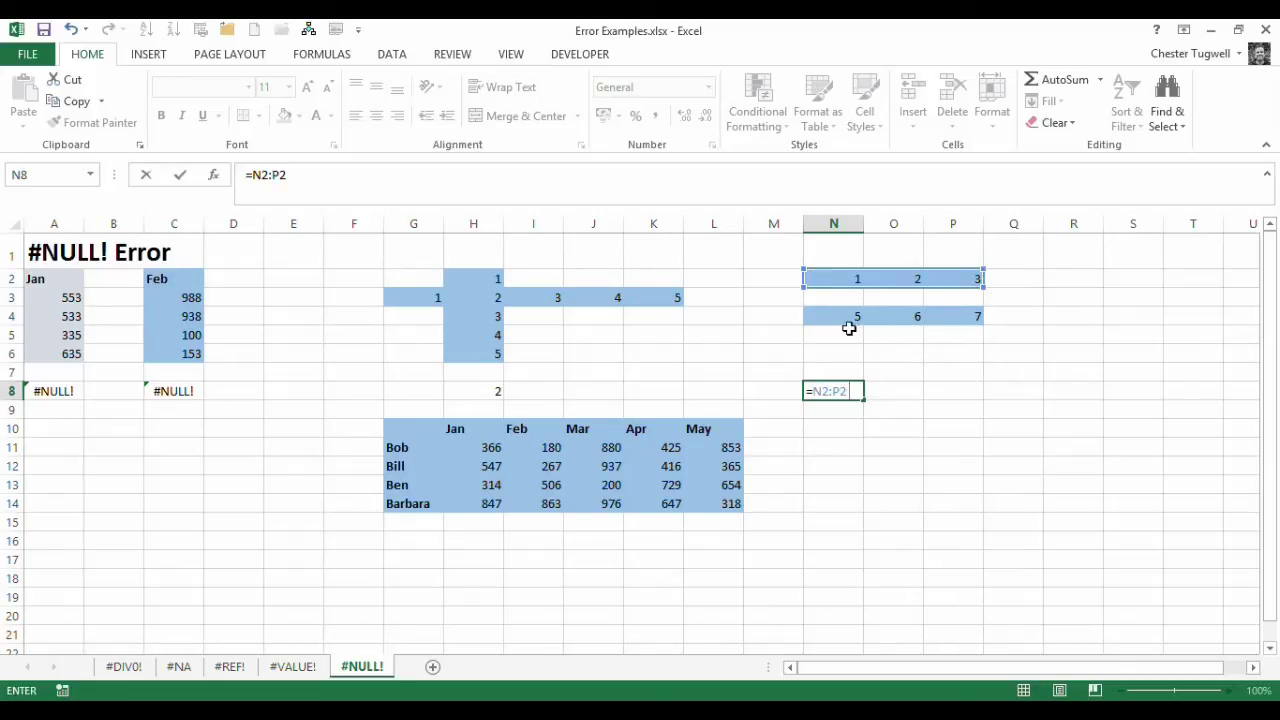
{"action": "left_click_drag", "start_coordinate": [831, 317], "coordinate": [962, 313]}
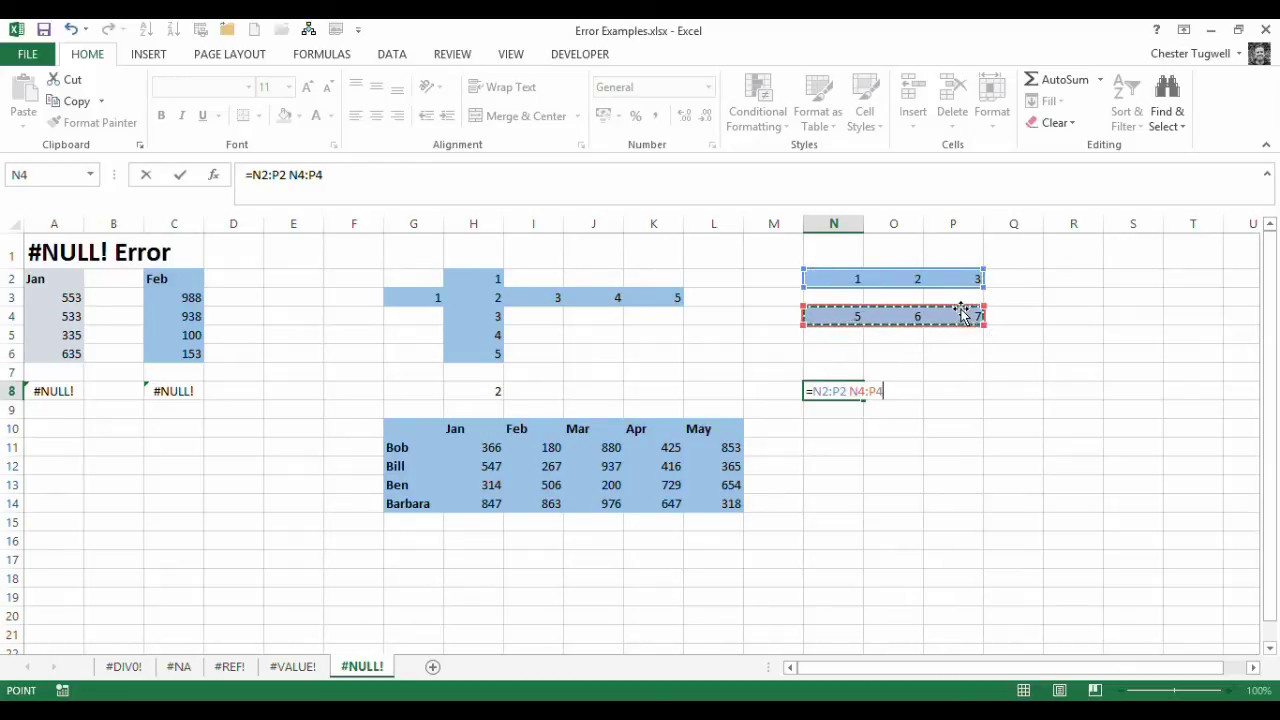
{"action": "key", "text": "Return"}
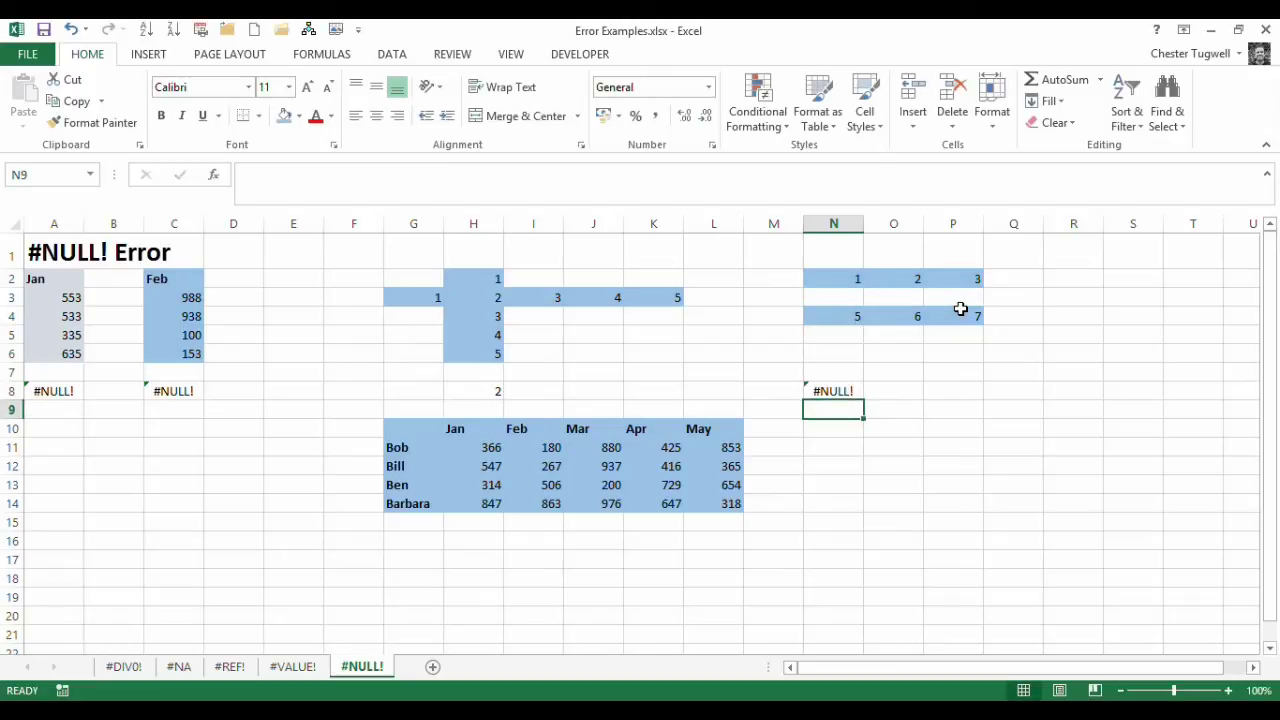
{"action": "left_click", "coordinate": [849, 396]}
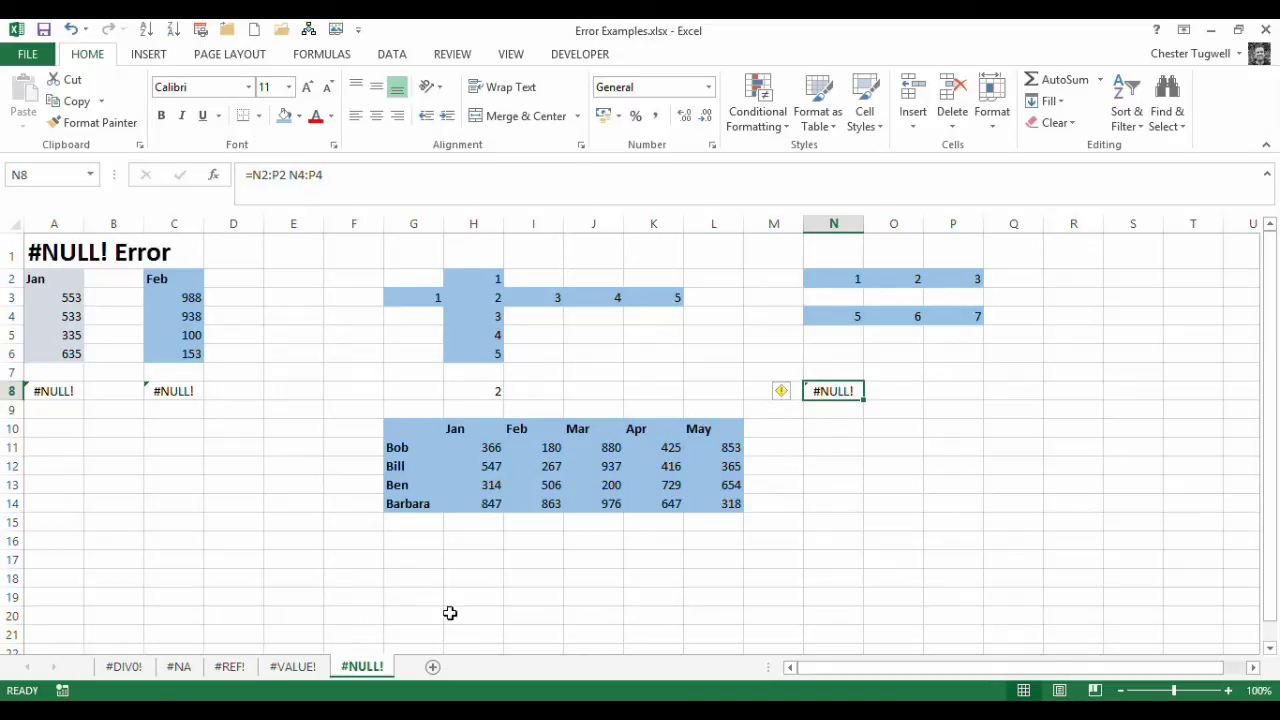
{"action": "left_click", "coordinate": [437, 545]}
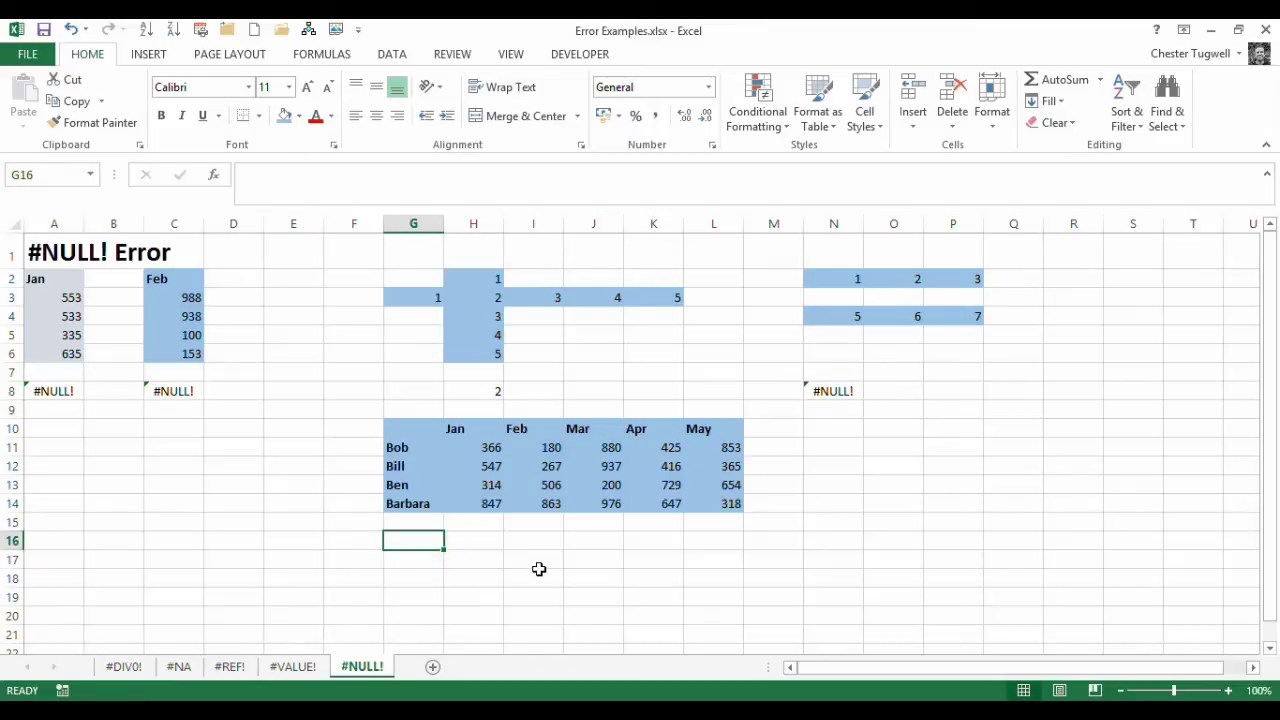
{"action": "type", "text": "="}
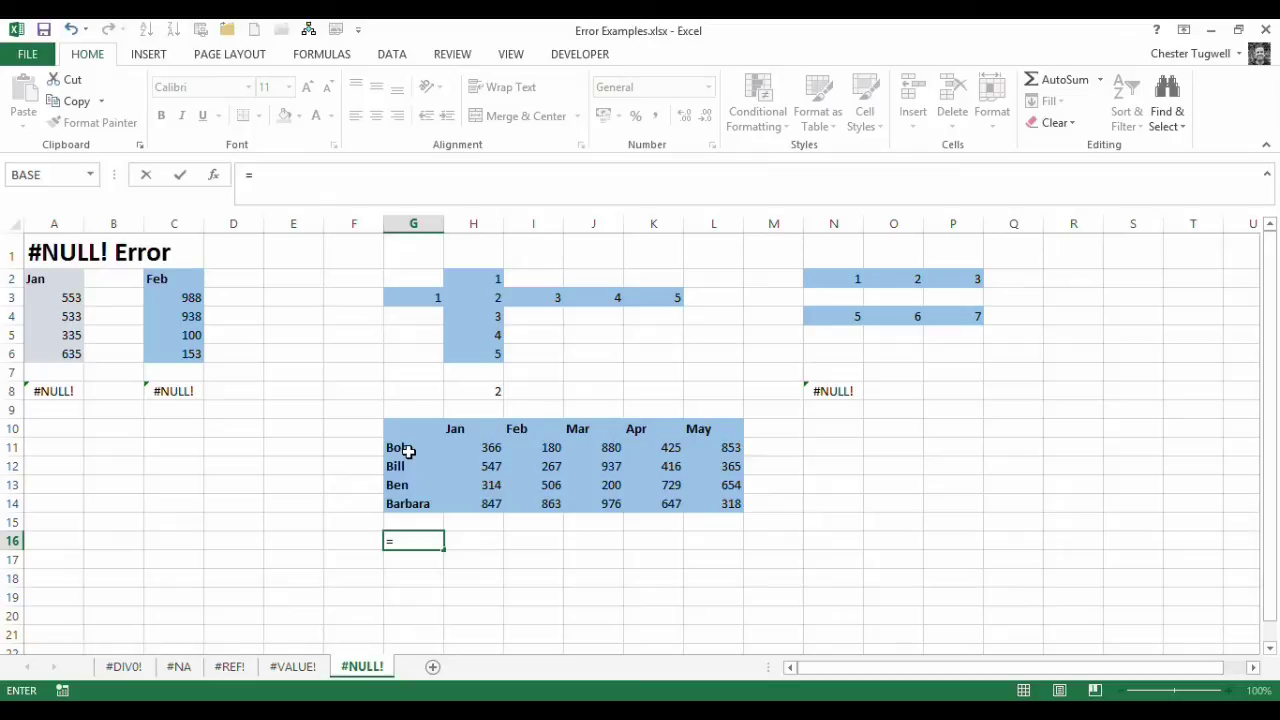
{"action": "left_click_drag", "start_coordinate": [406, 448], "coordinate": [724, 445]}
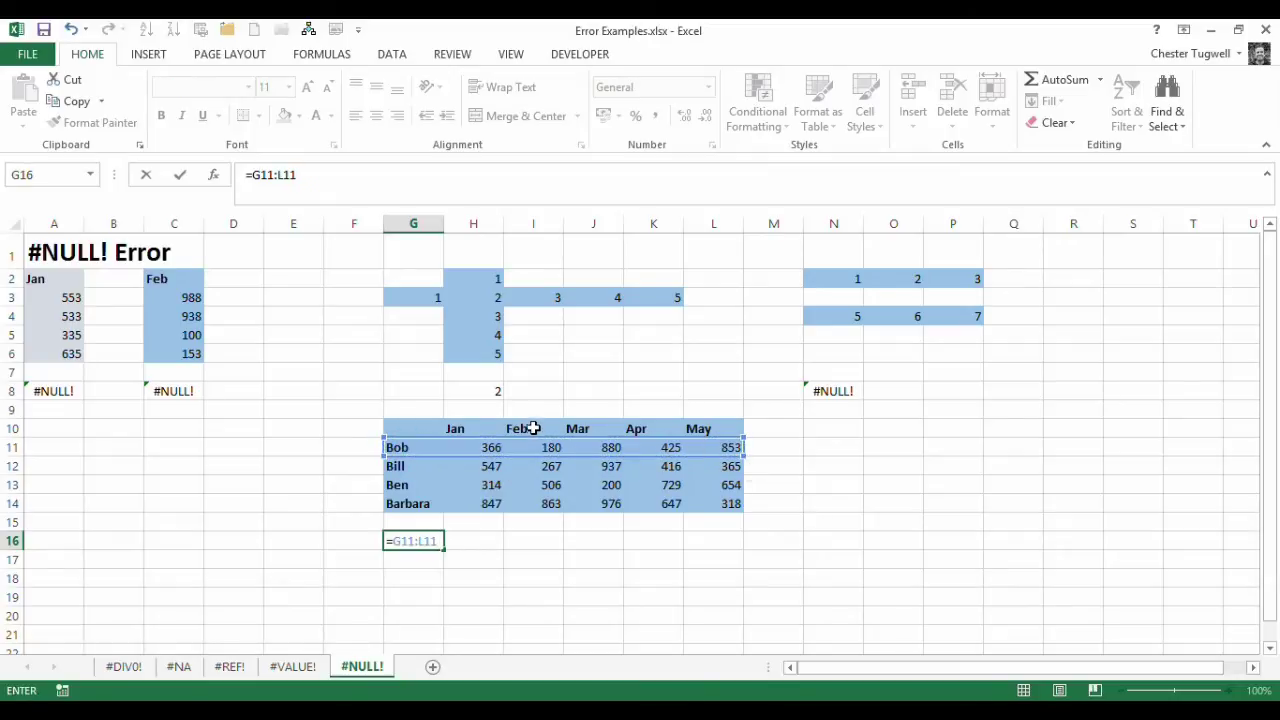
{"action": "left_click_drag", "start_coordinate": [535, 428], "coordinate": [537, 503]}
{"action": "key", "text": "Return"}
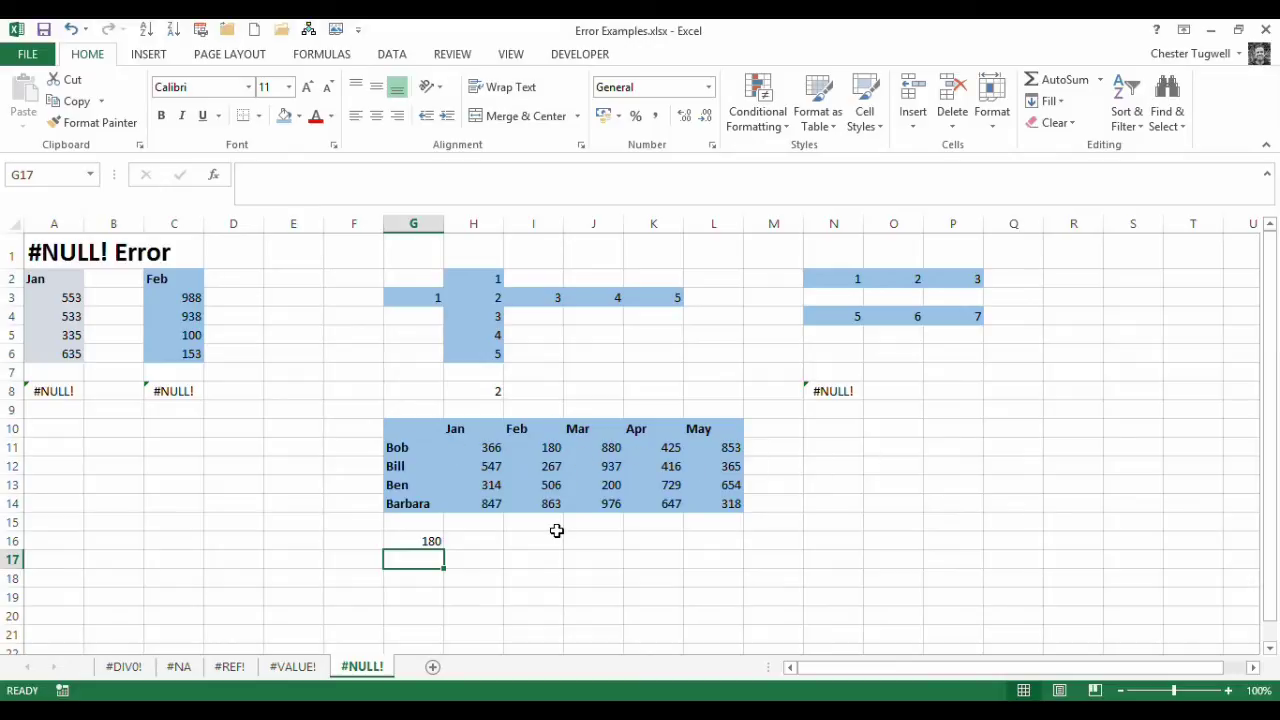
{"action": "left_click", "coordinate": [408, 541]}
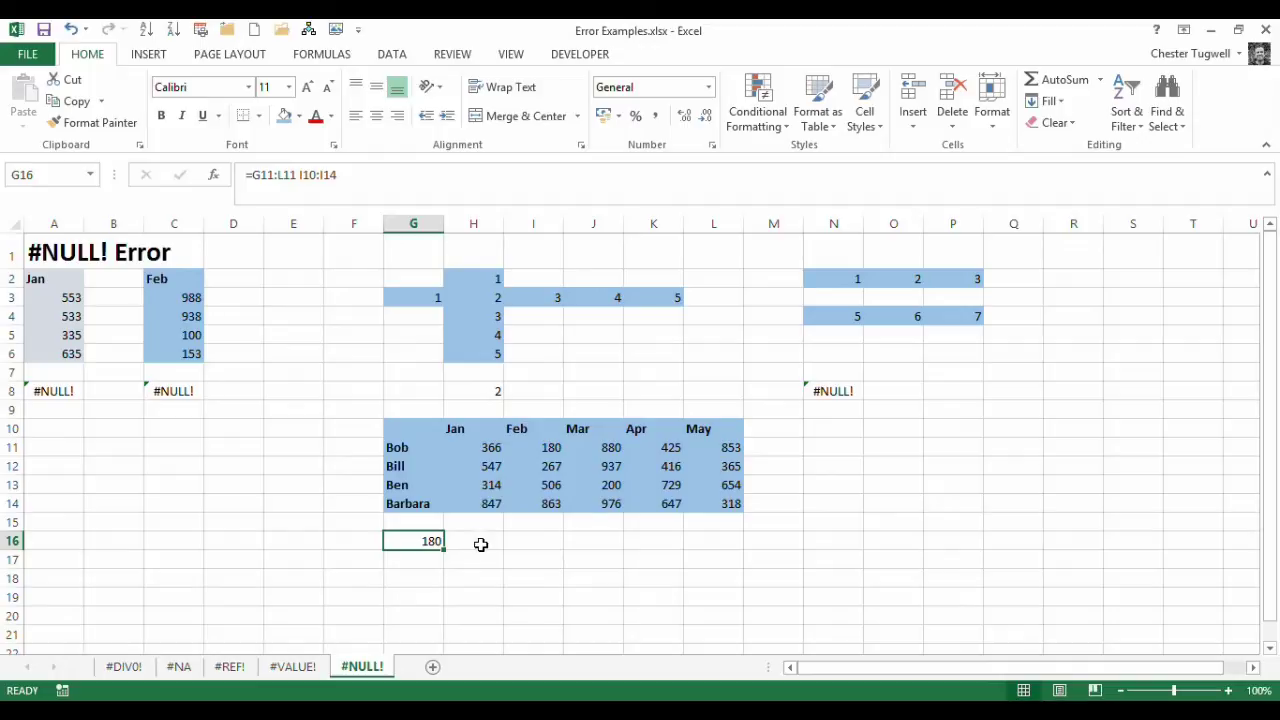
{"action": "key", "text": "Delete"}
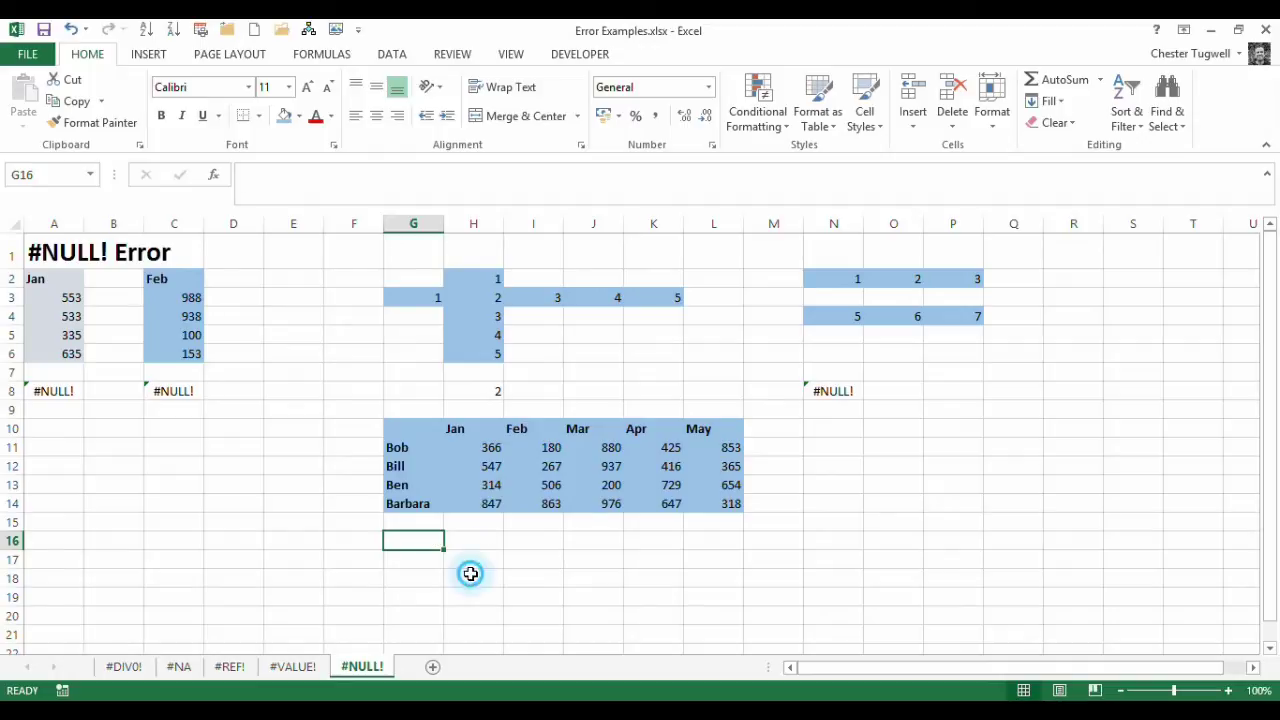
Step: Create names from the top row and left column of the sales table G10:L14
{"action": "left_click", "coordinate": [471, 575]}
{"action": "left_click", "coordinate": [431, 538]}
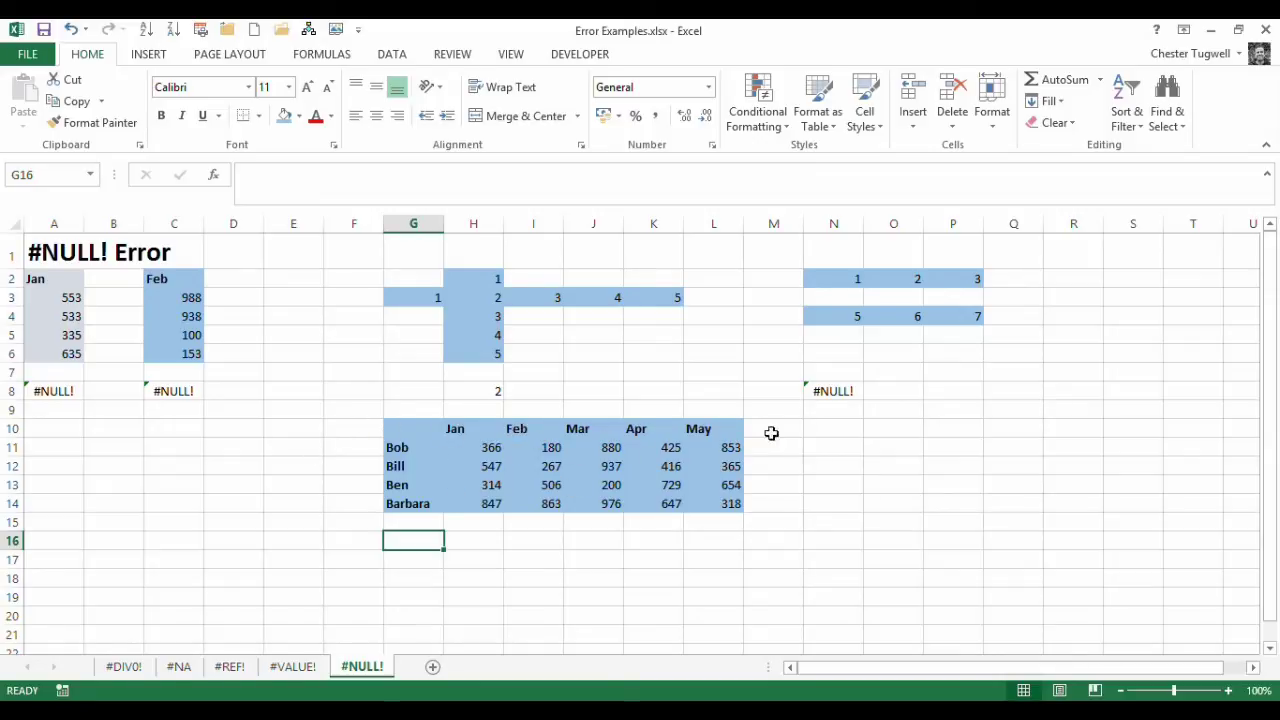
{"action": "left_click_drag", "start_coordinate": [413, 432], "coordinate": [713, 510]}
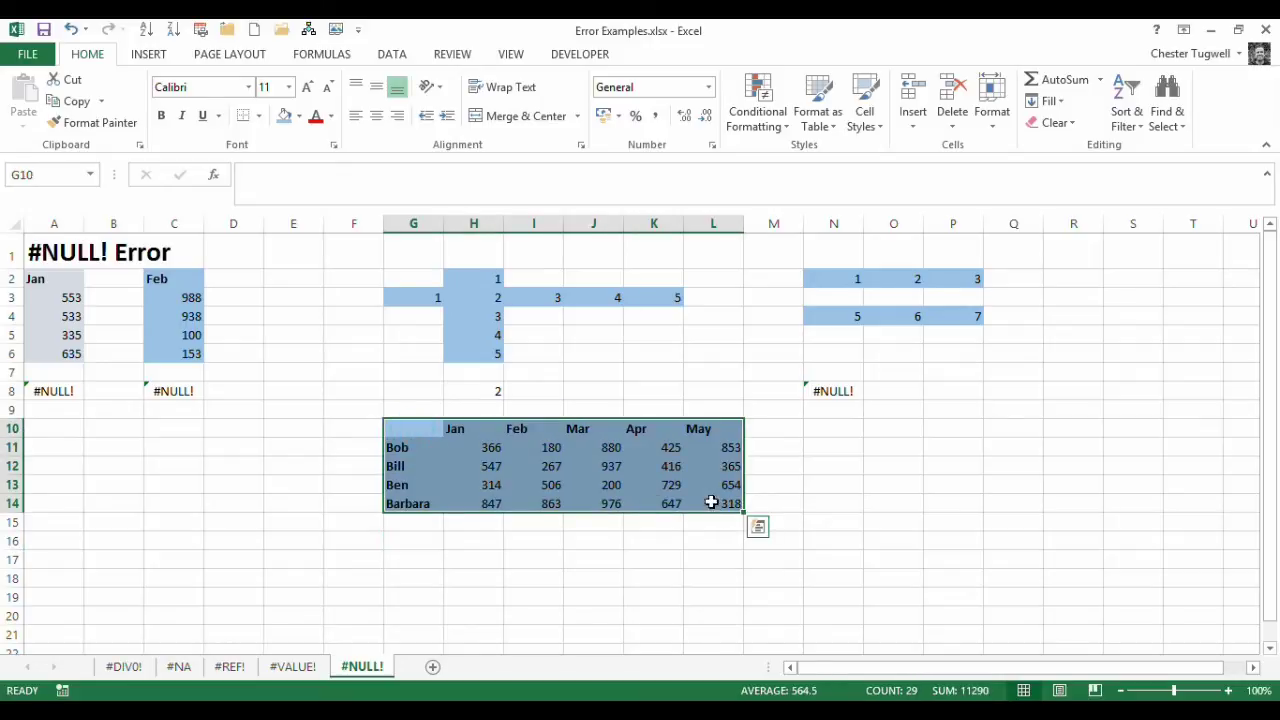
{"action": "left_click", "coordinate": [320, 55]}
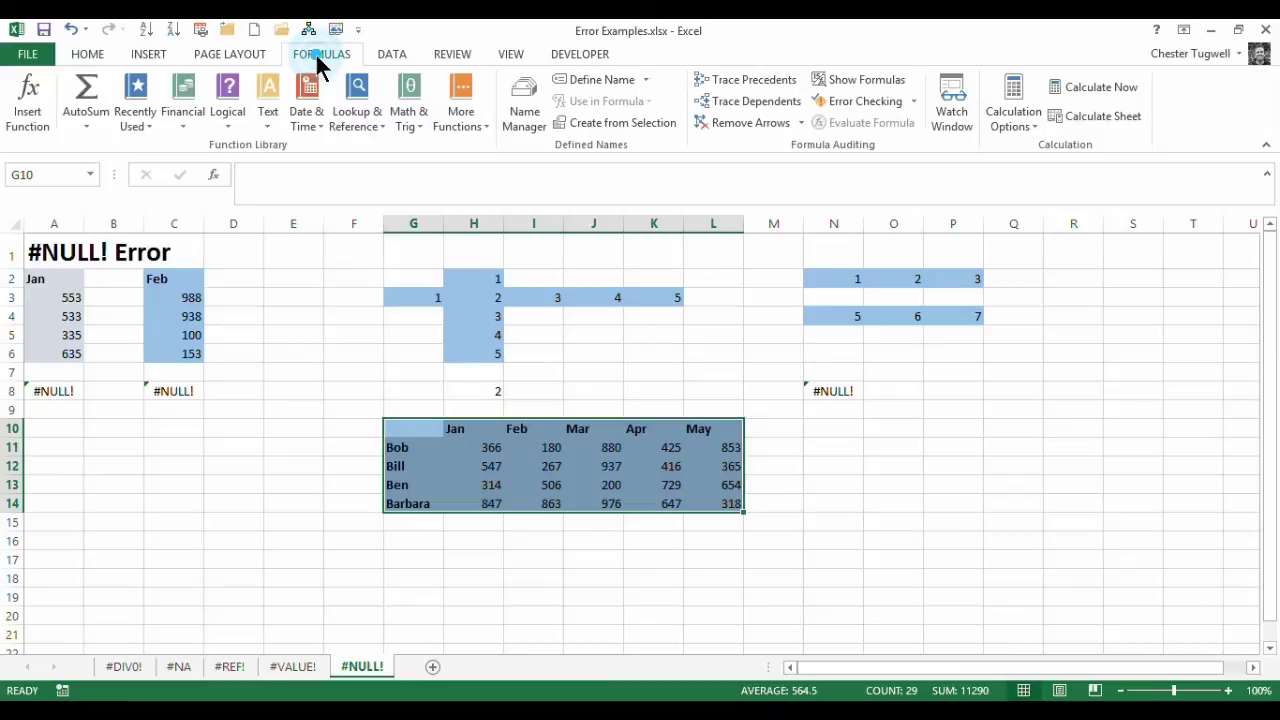
{"action": "left_click", "coordinate": [592, 121]}
{"action": "left_click_drag", "start_coordinate": [913, 397], "coordinate": [1077, 383]}
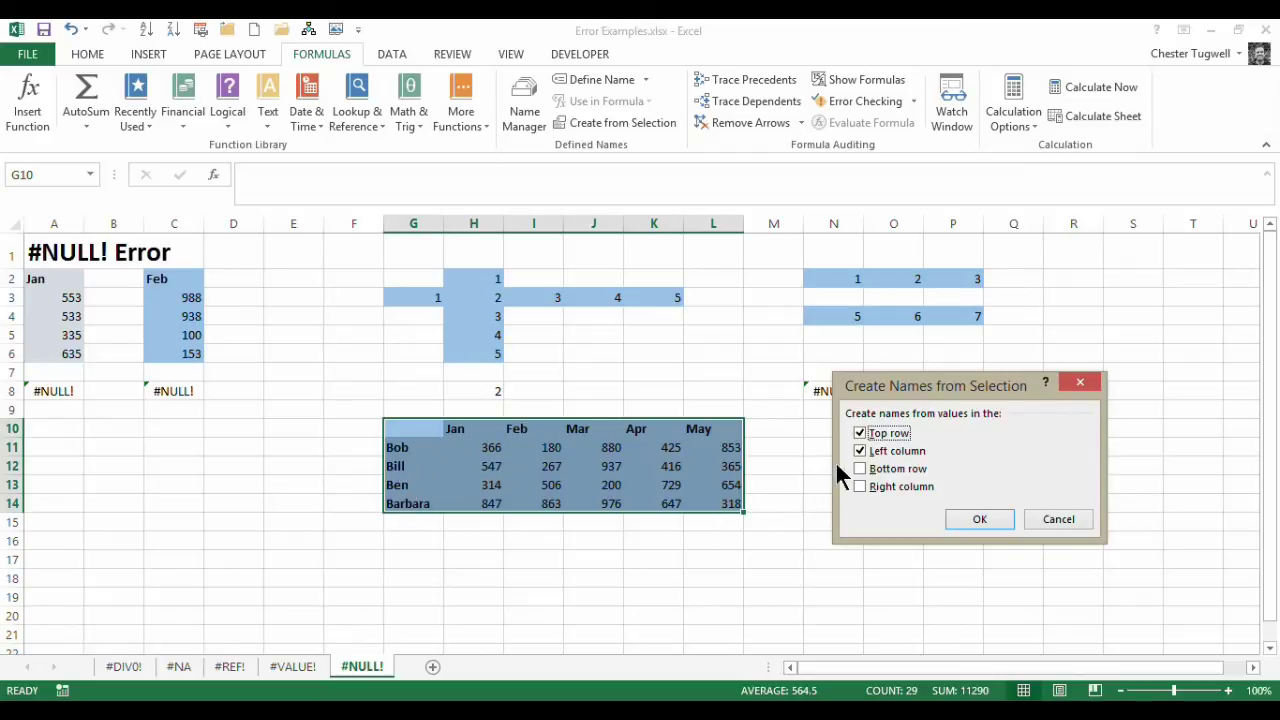
{"action": "left_click", "coordinate": [979, 517]}
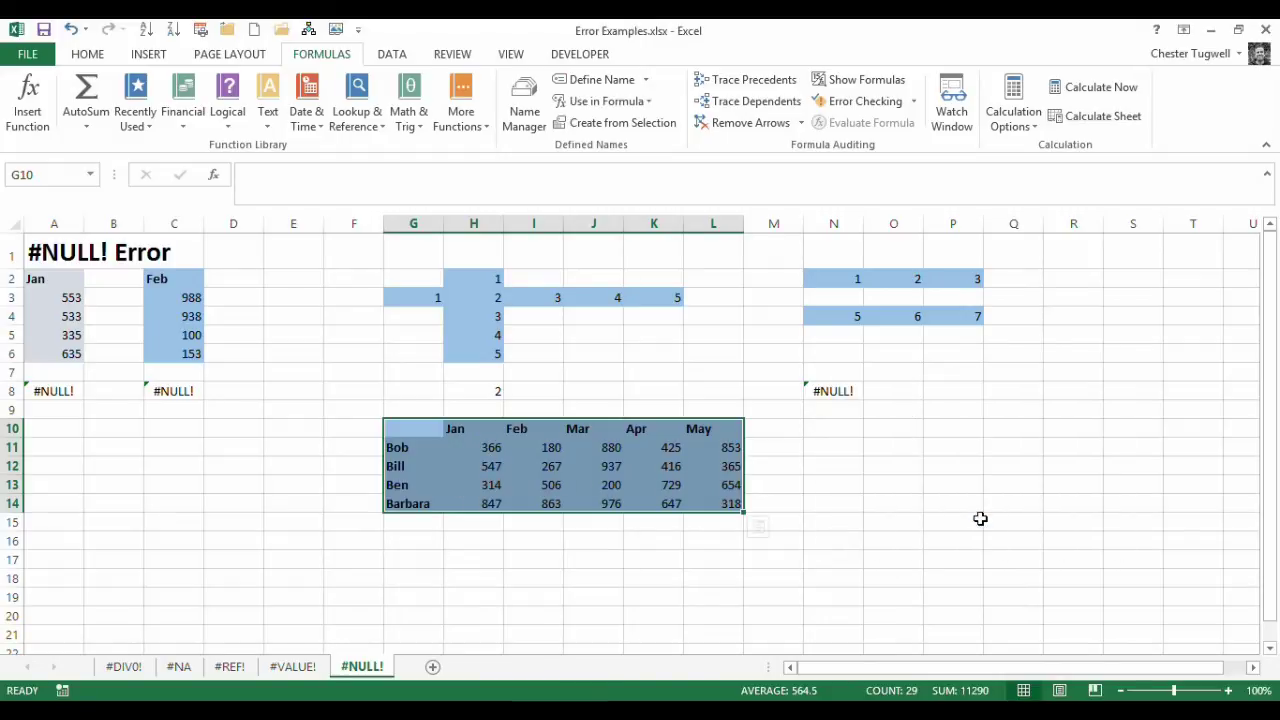
Step: Check the new names Jan–May and Bob, Bill, Ben, Barbara in the Name Box list
{"action": "left_click", "coordinate": [91, 175]}
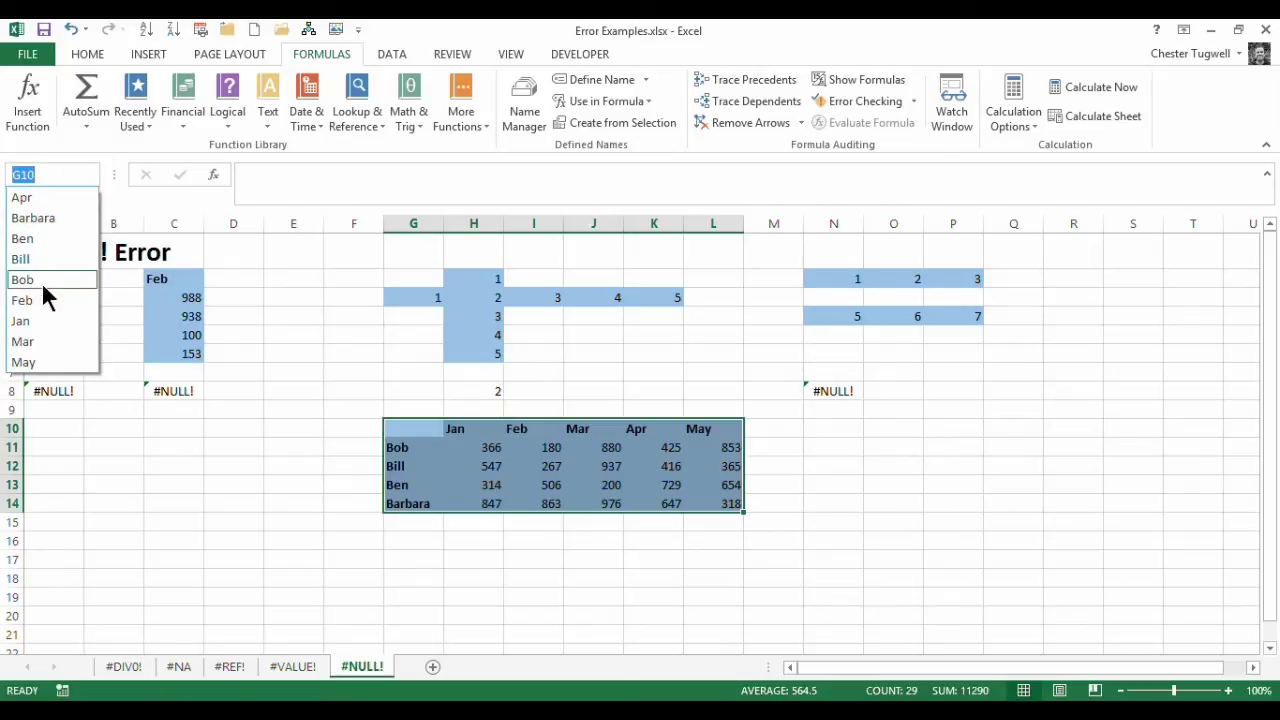
{"action": "left_click", "coordinate": [540, 565]}
{"action": "left_click", "coordinate": [415, 542]}
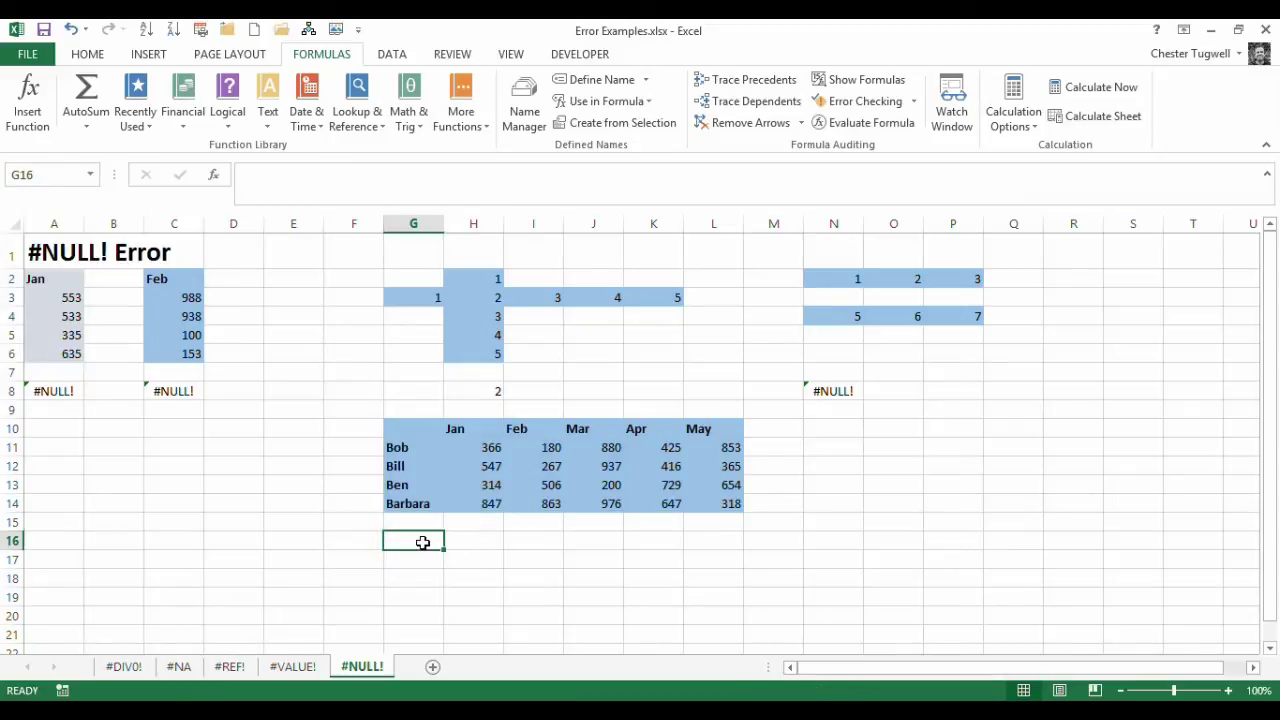
Step: Enter =bob feb in G16, returning 180
{"action": "left_click", "coordinate": [486, 540]}
{"action": "left_click", "coordinate": [429, 541]}
{"action": "type", "text": "=bob"}
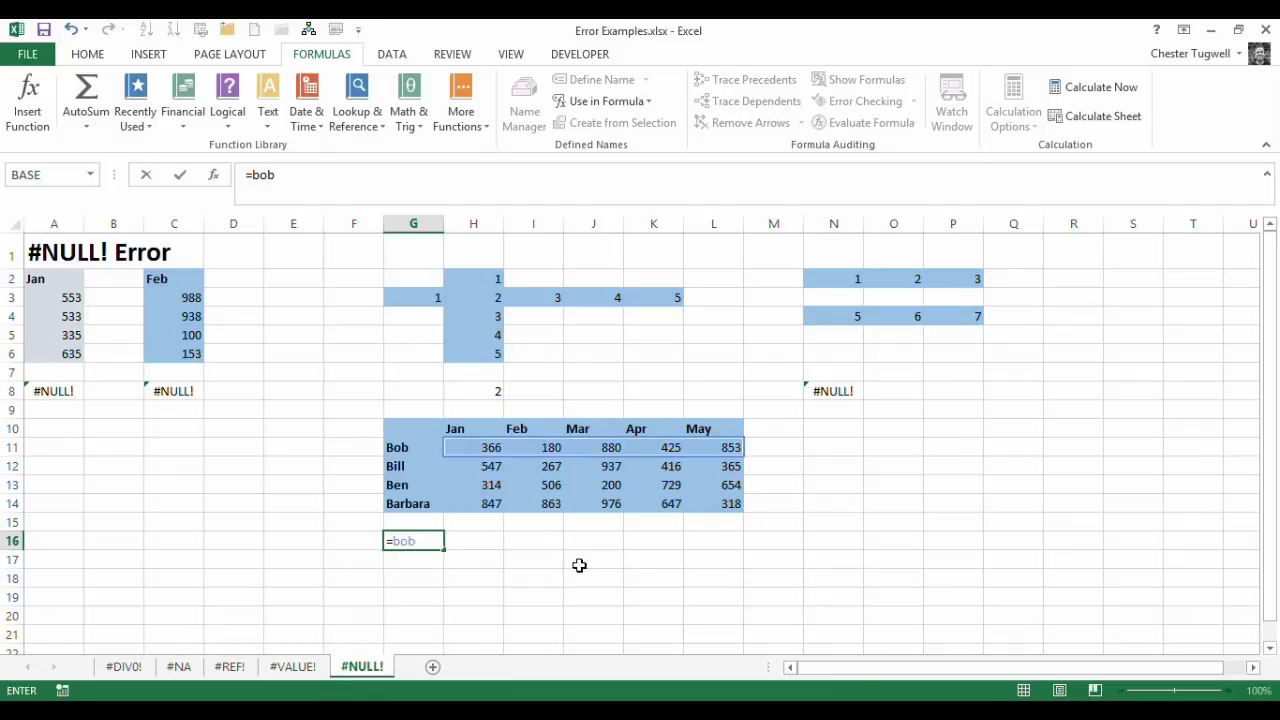
{"action": "type", "text": " feb"}
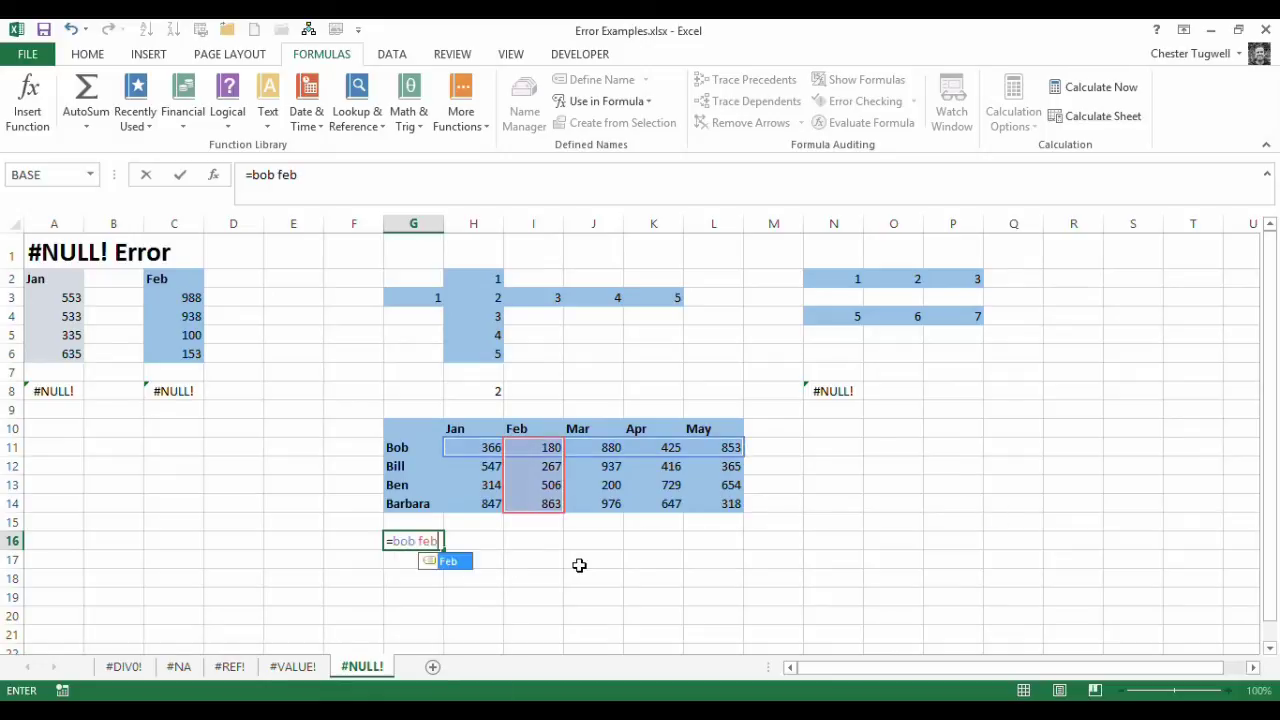
{"action": "key", "text": "Return"}
Step: Replace G16's formula with =Bill Apr, returning 416
{"action": "left_click", "coordinate": [430, 541]}
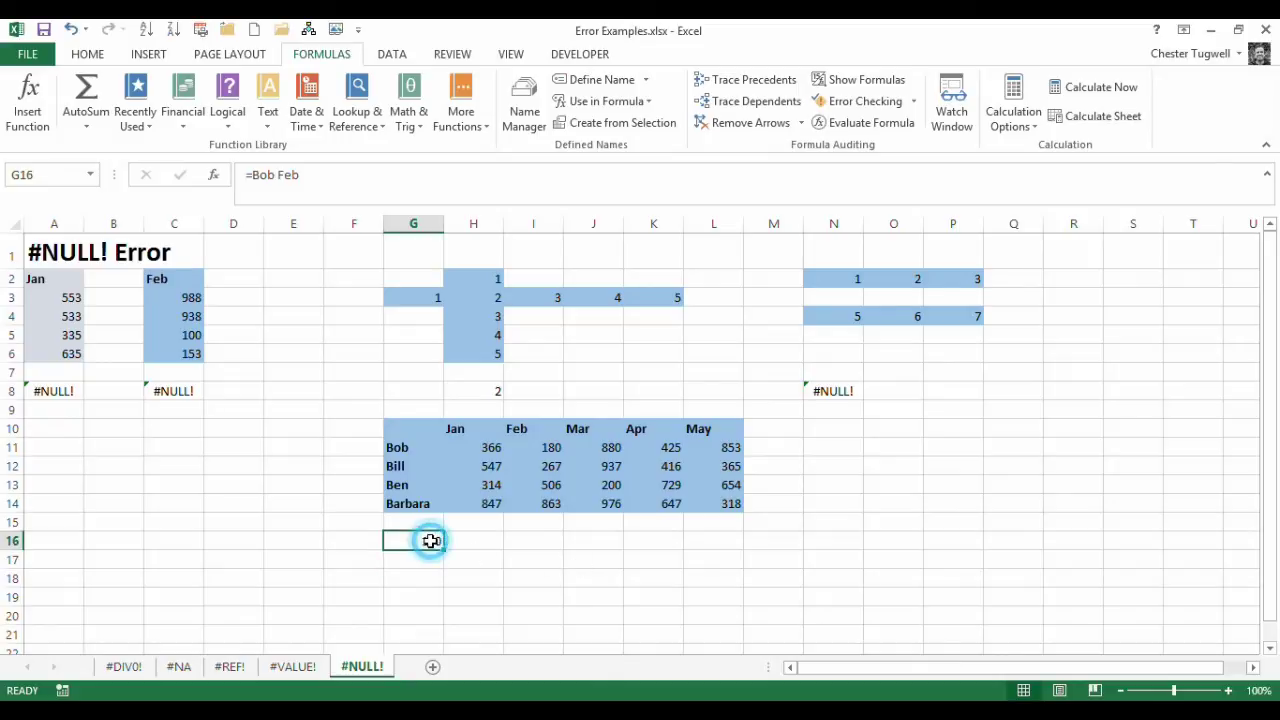
{"action": "type", "text": "=bill"}
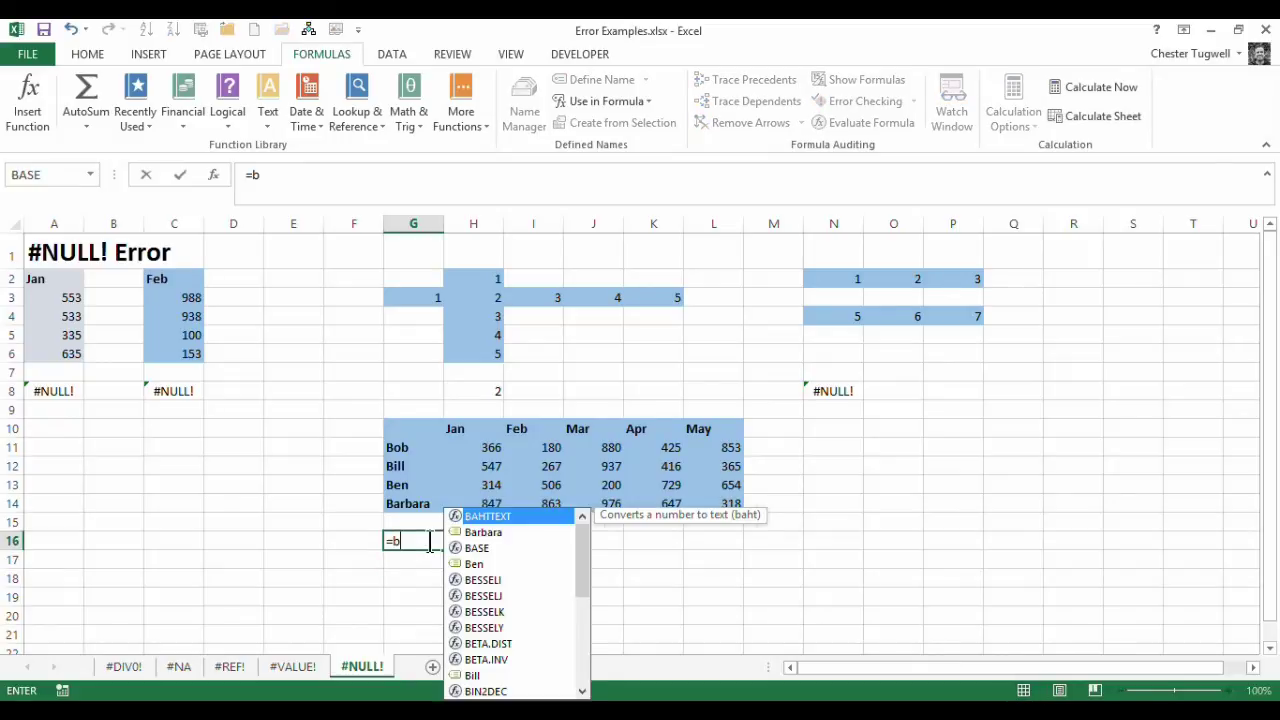
{"action": "type", "text": " apr"}
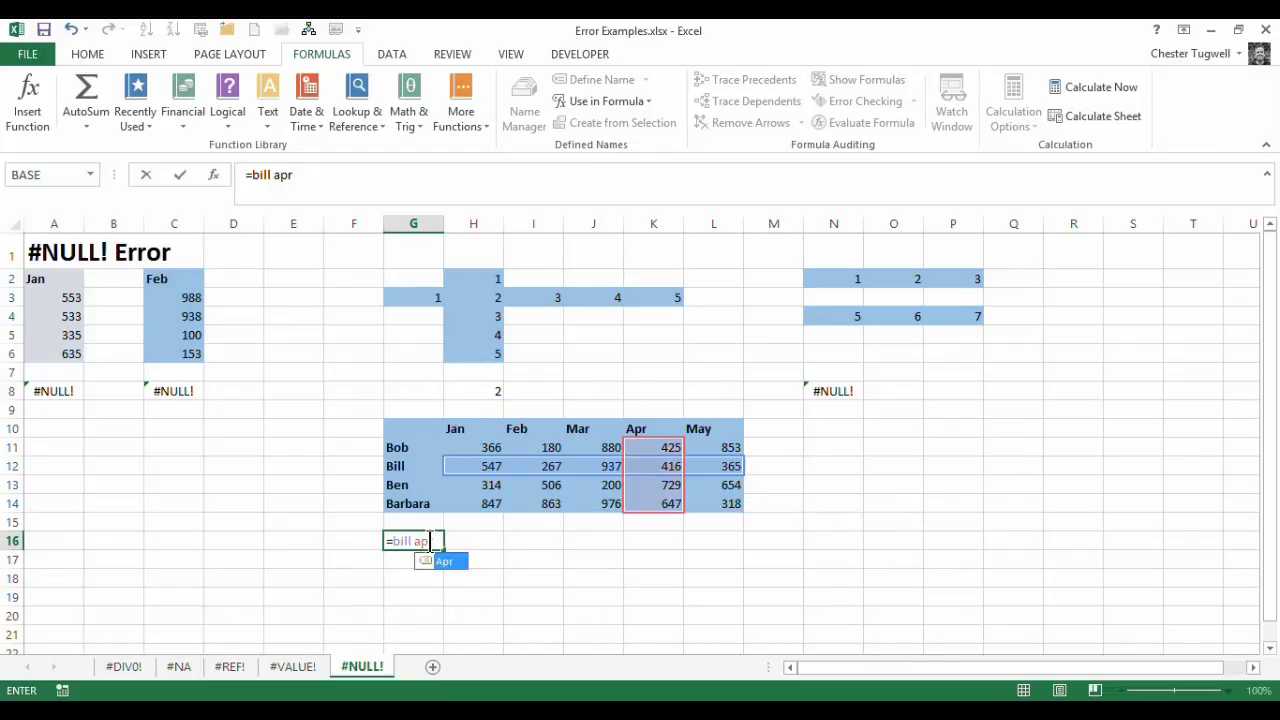
{"action": "key", "text": "Return"}
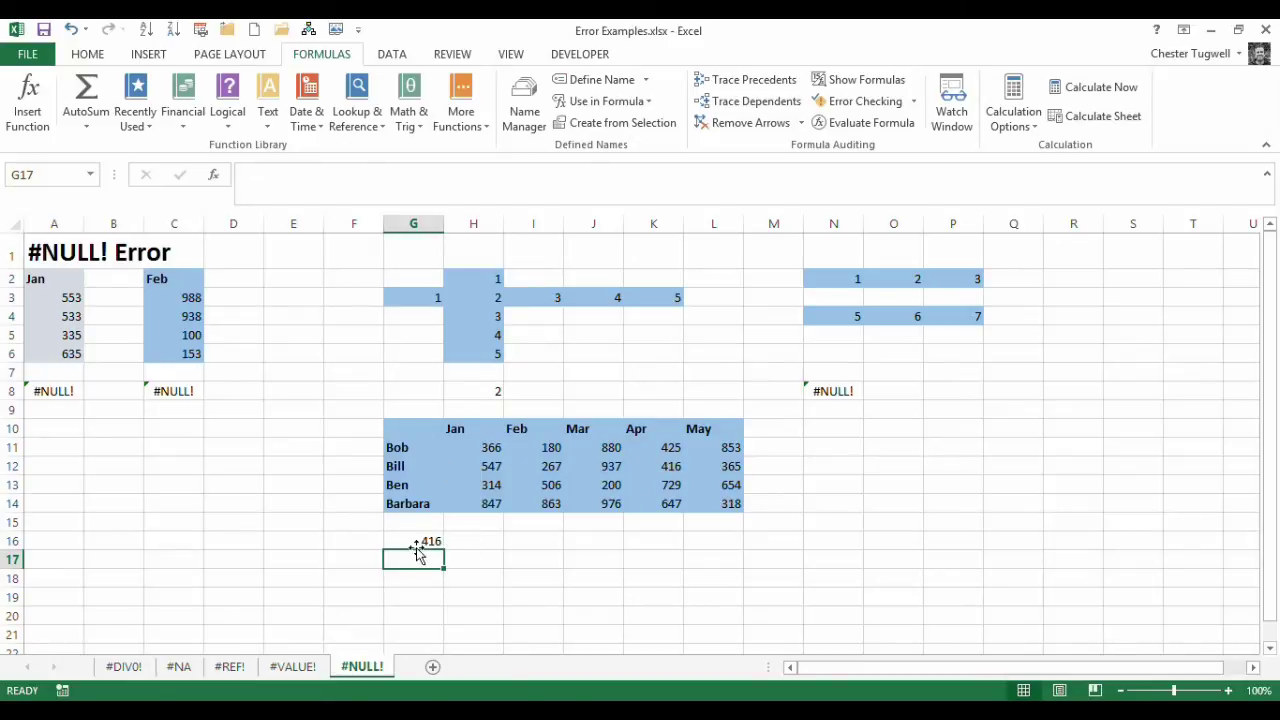
{"action": "left_click", "coordinate": [414, 541]}
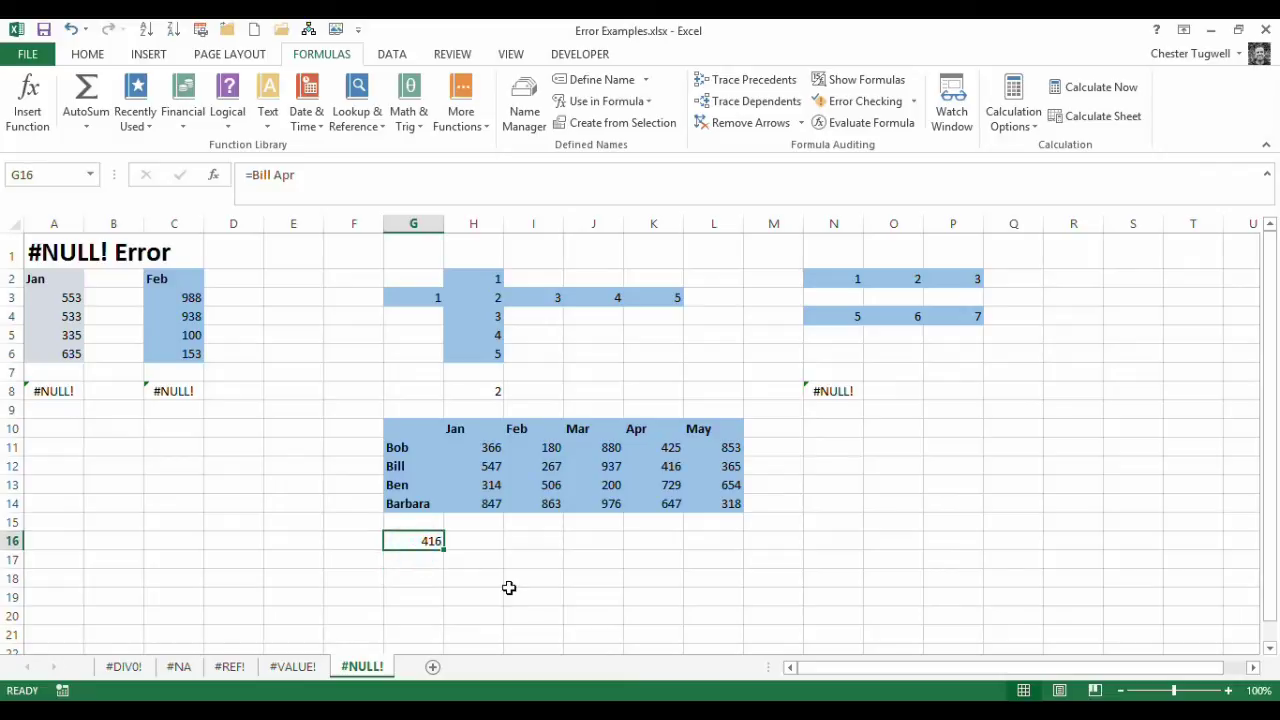
{"action": "key", "text": "Delete"}
{"action": "left_click_drag", "start_coordinate": [503, 575], "coordinate": [503, 591]}
{"action": "left_click", "coordinate": [437, 543]}
{"action": "type", "text": "Ben"}
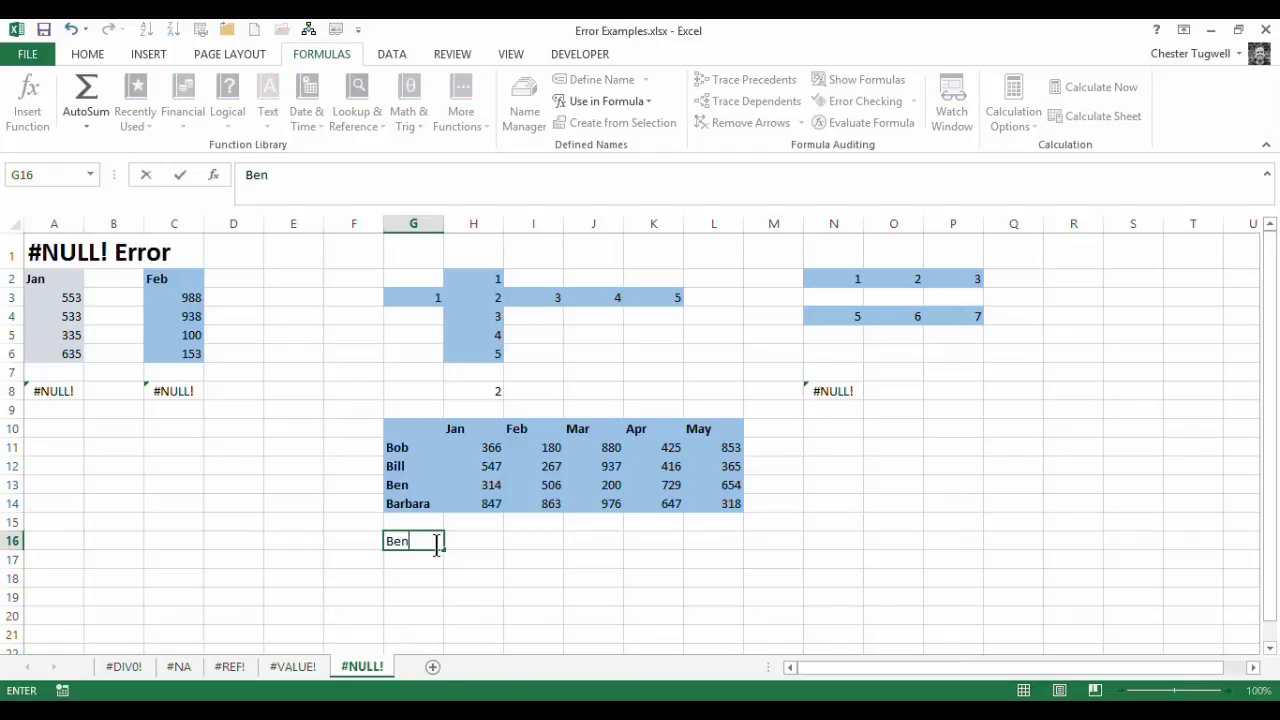
{"action": "key", "text": "Tab"}
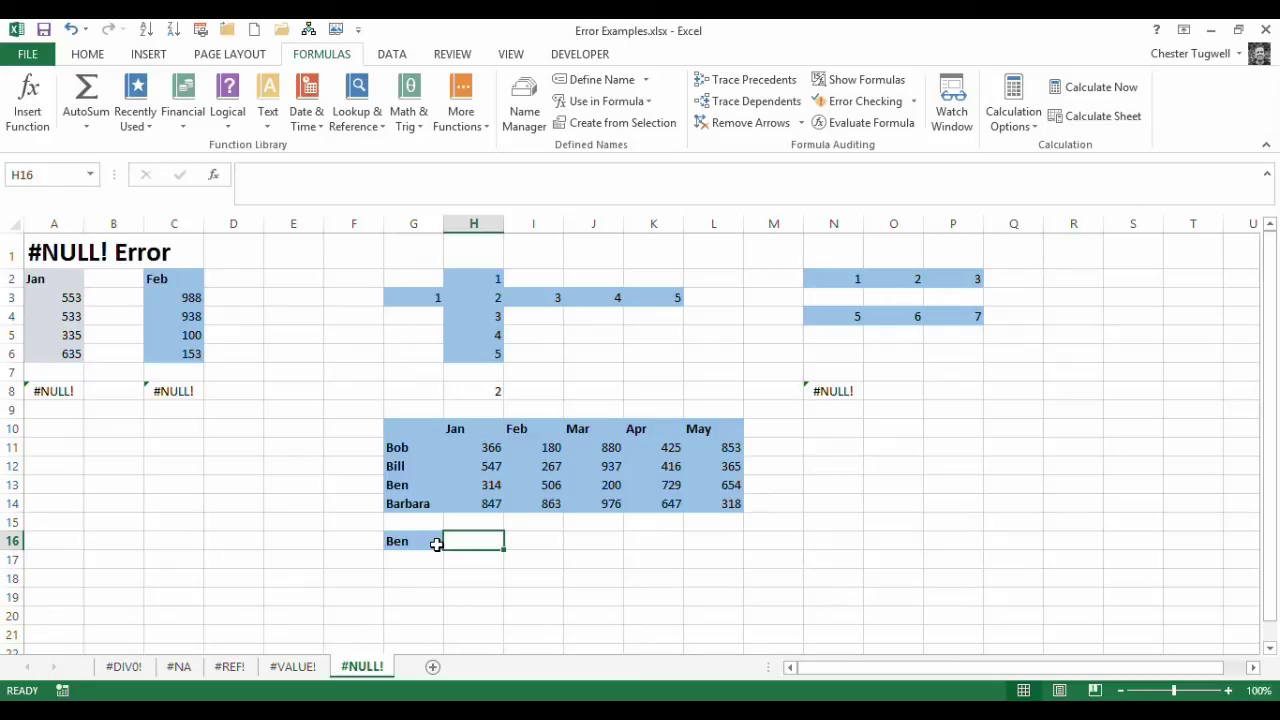
{"action": "type", "text": "Mar"}
{"action": "left_click", "coordinate": [414, 578]}
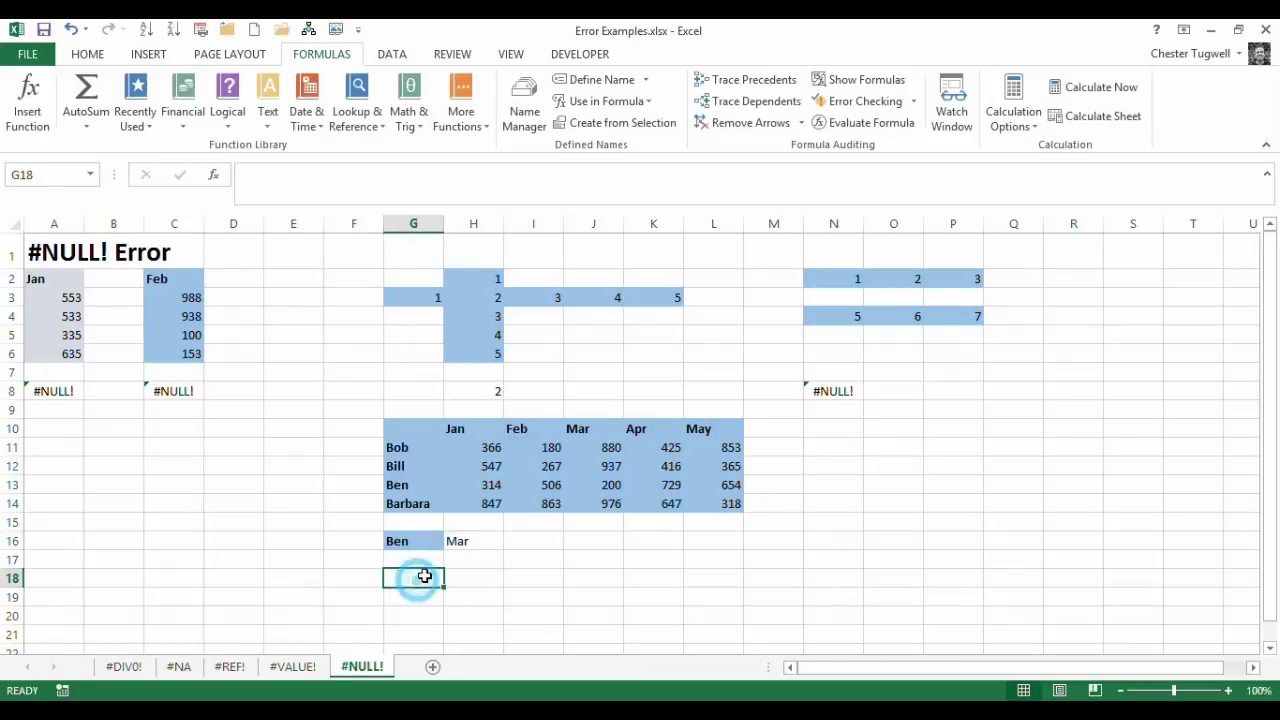
{"action": "left_click", "coordinate": [549, 545]}
{"action": "left_click", "coordinate": [486, 543]}
{"action": "left_click", "coordinate": [551, 543]}
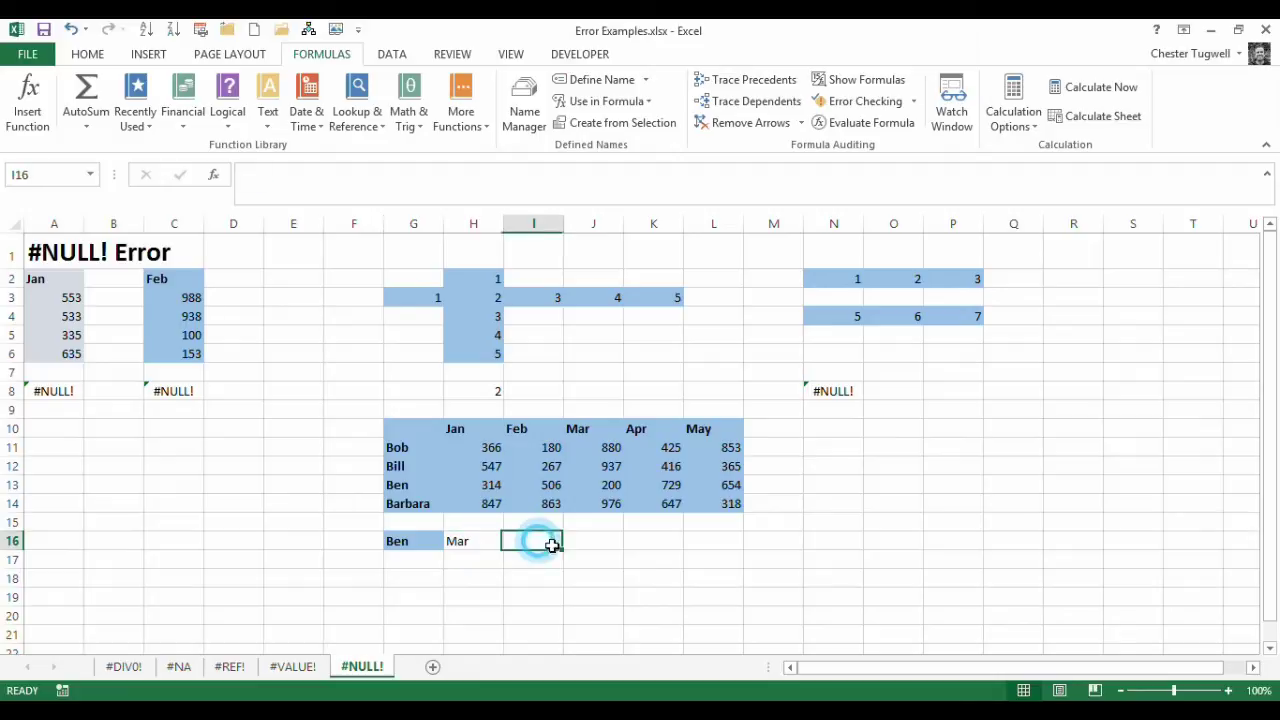
{"action": "type", "text": "="}
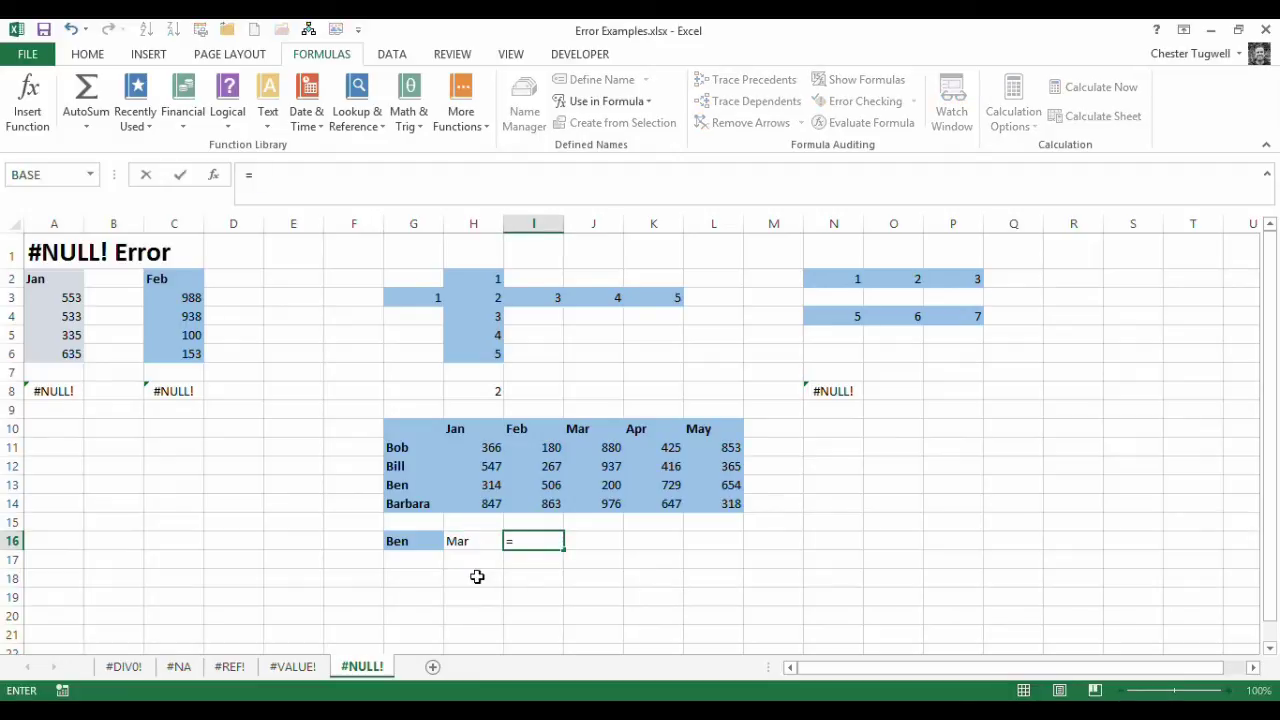
{"action": "left_click", "coordinate": [421, 543]}
{"action": "left_click", "coordinate": [478, 541]}
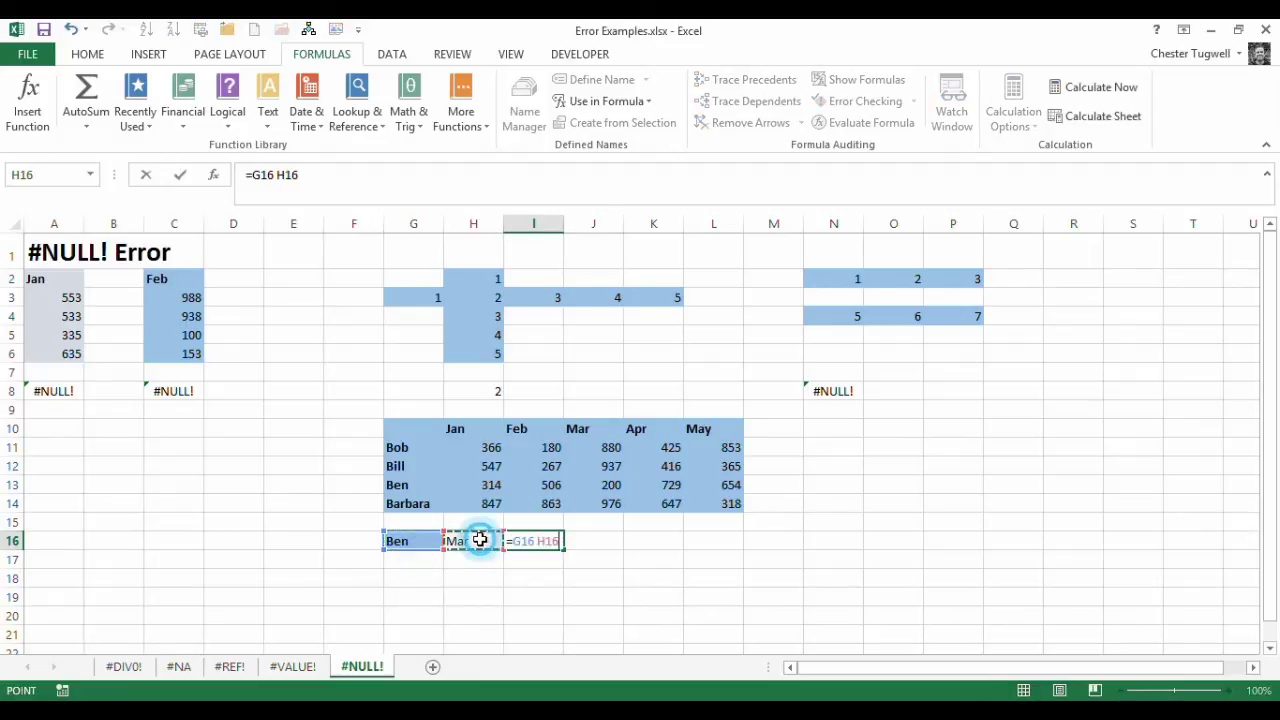
{"action": "key", "text": "Return"}
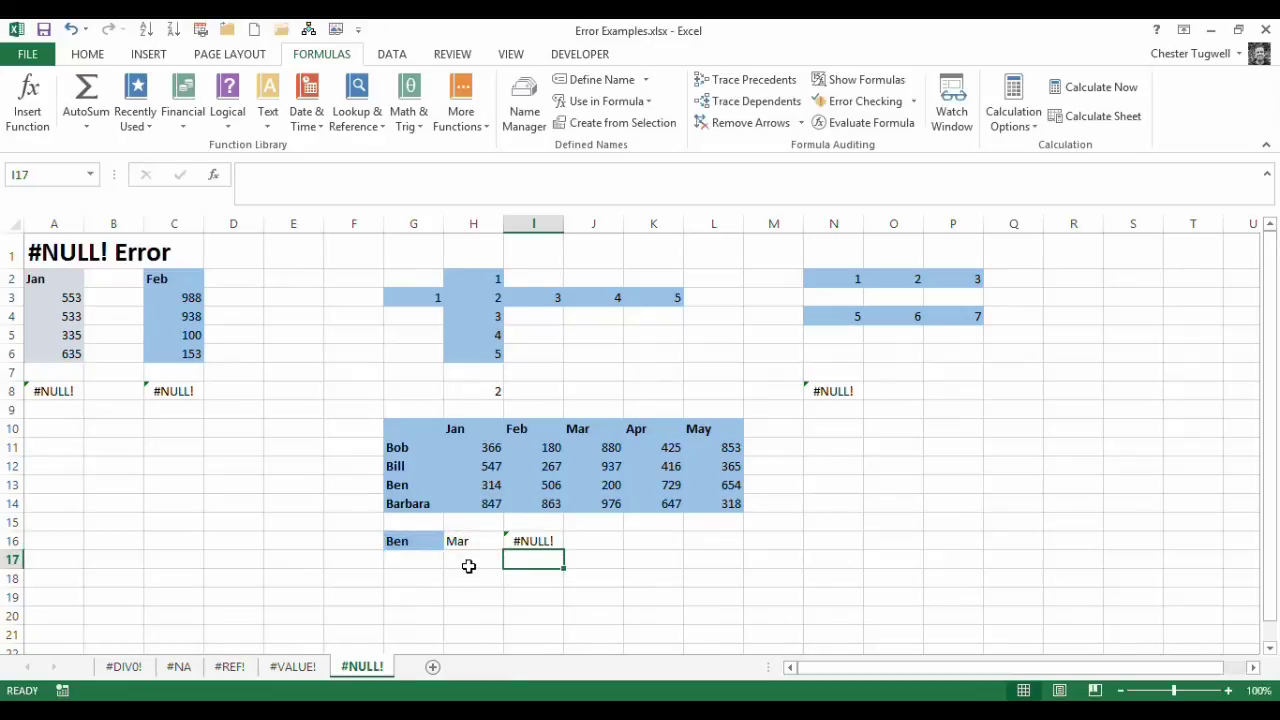
{"action": "left_click", "coordinate": [536, 543]}
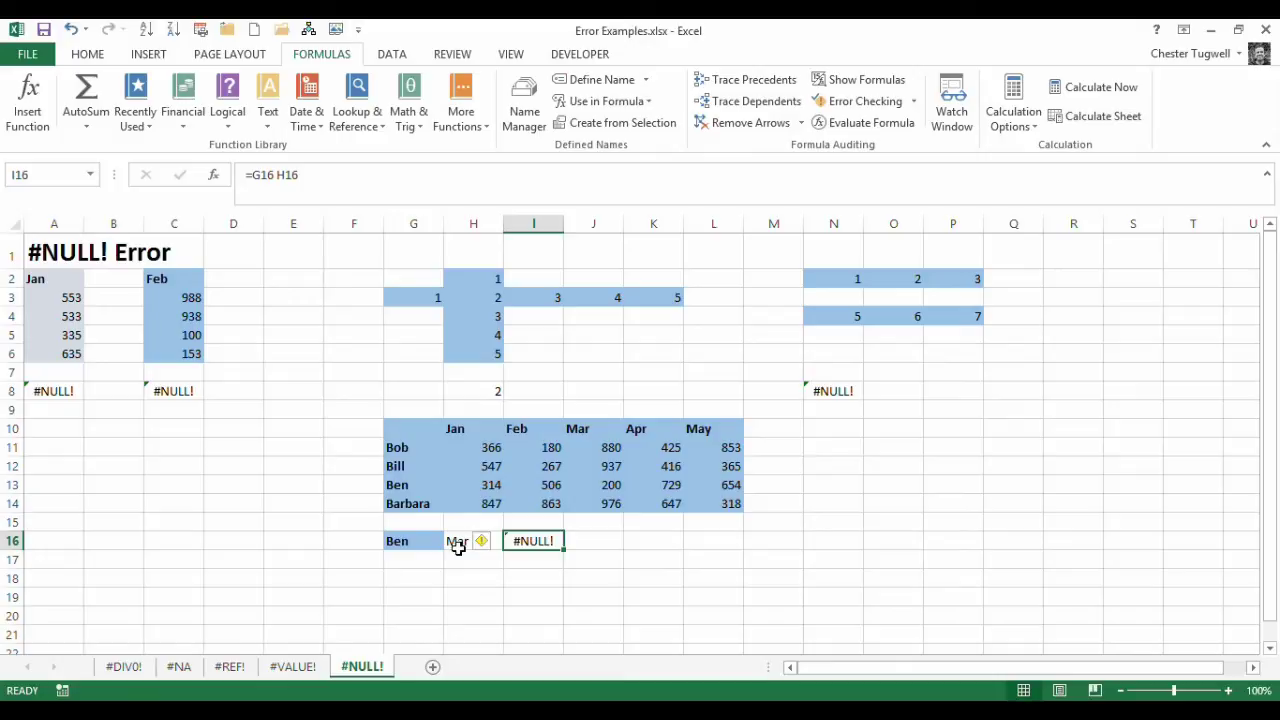
{"action": "key", "text": "Delete"}
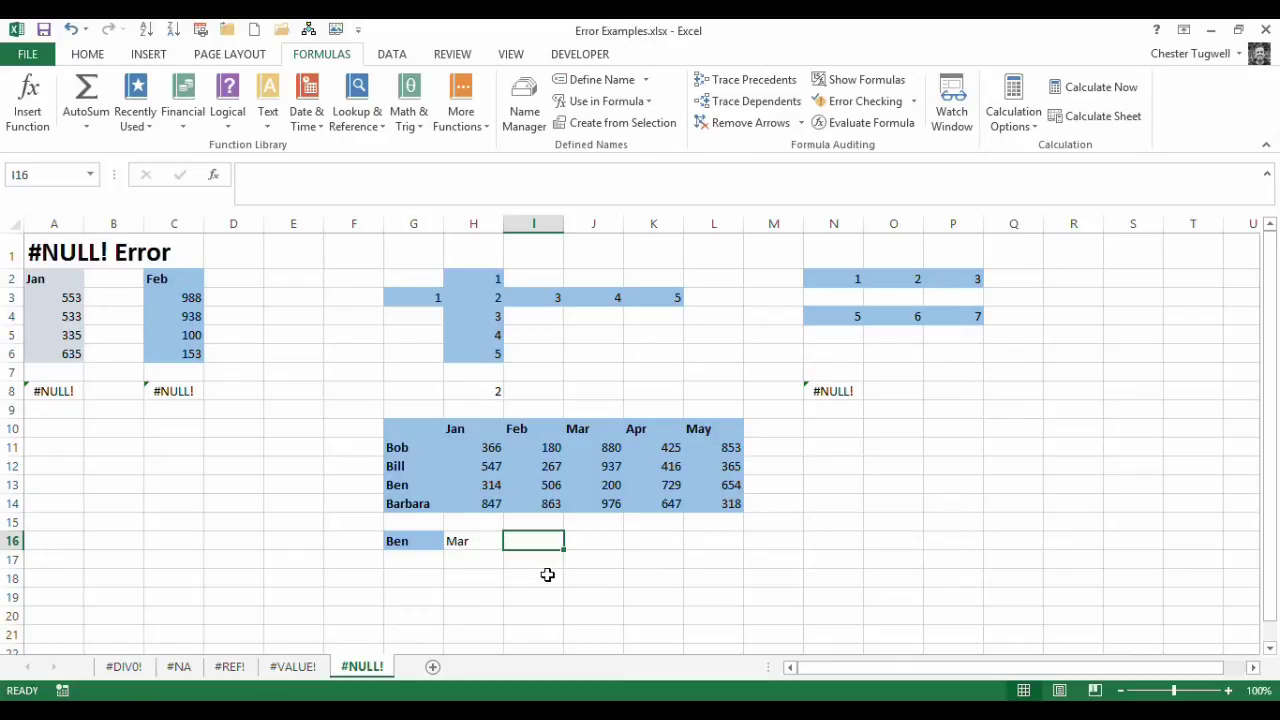
Step: Enter =INDIRECT(G16) INDIRECT(H16) in I16
{"action": "type", "text": "="}
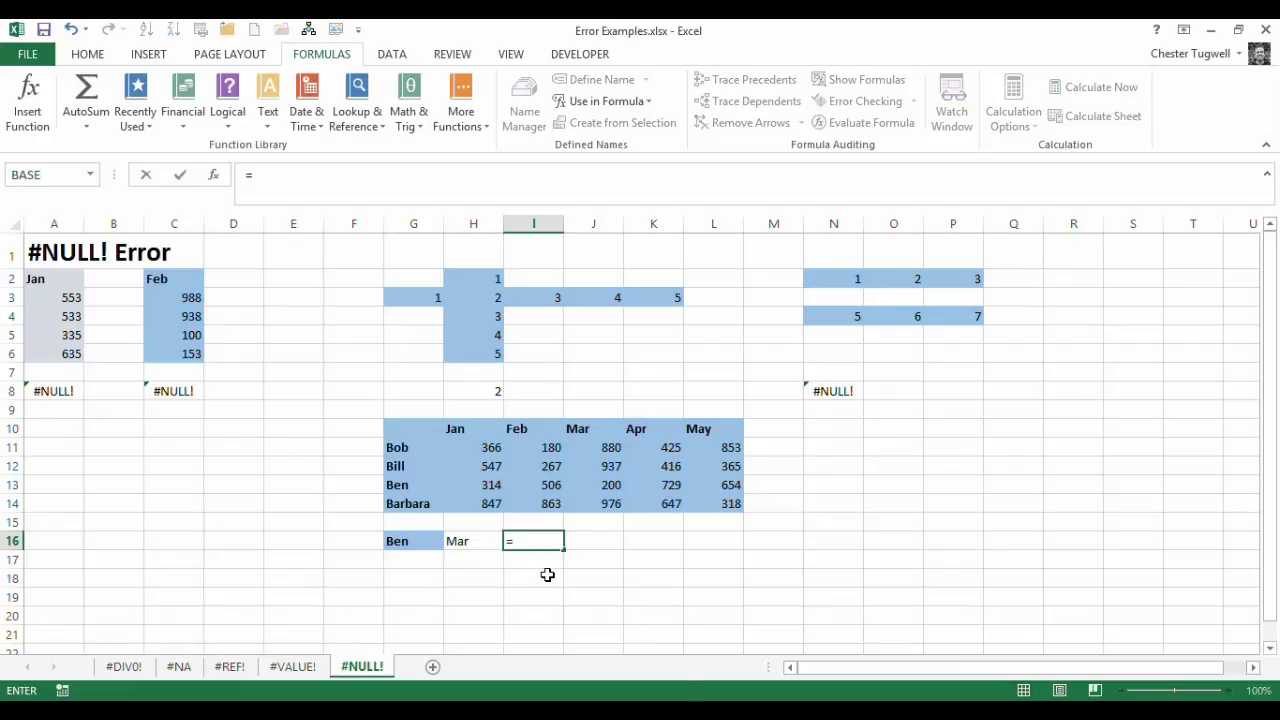
{"action": "type", "text": "indire"}
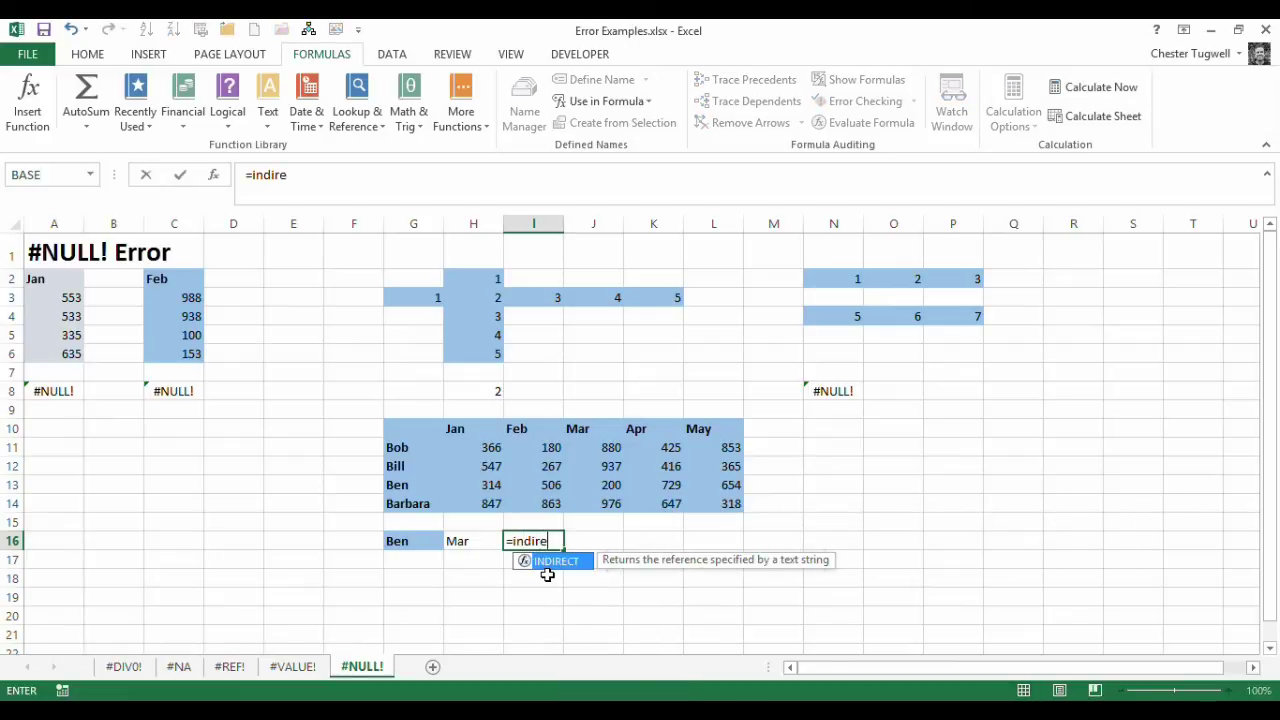
{"action": "type", "text": "ct("}
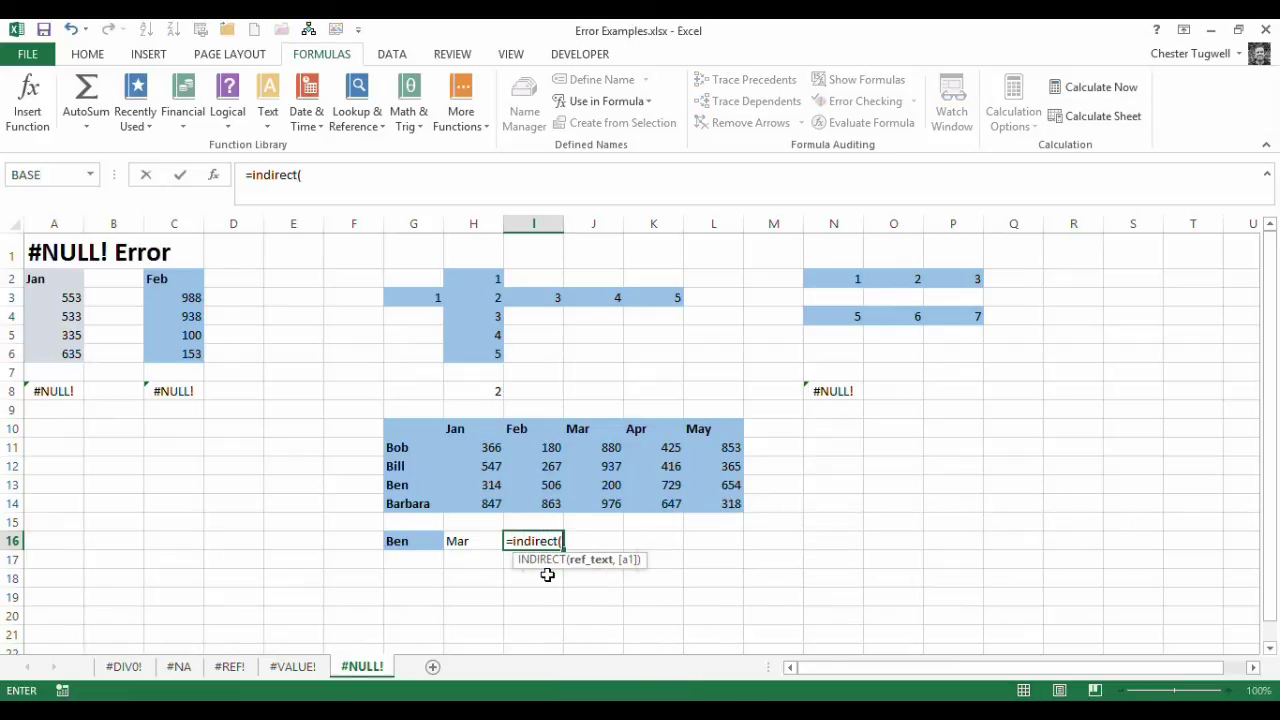
{"action": "left_click", "coordinate": [426, 540]}
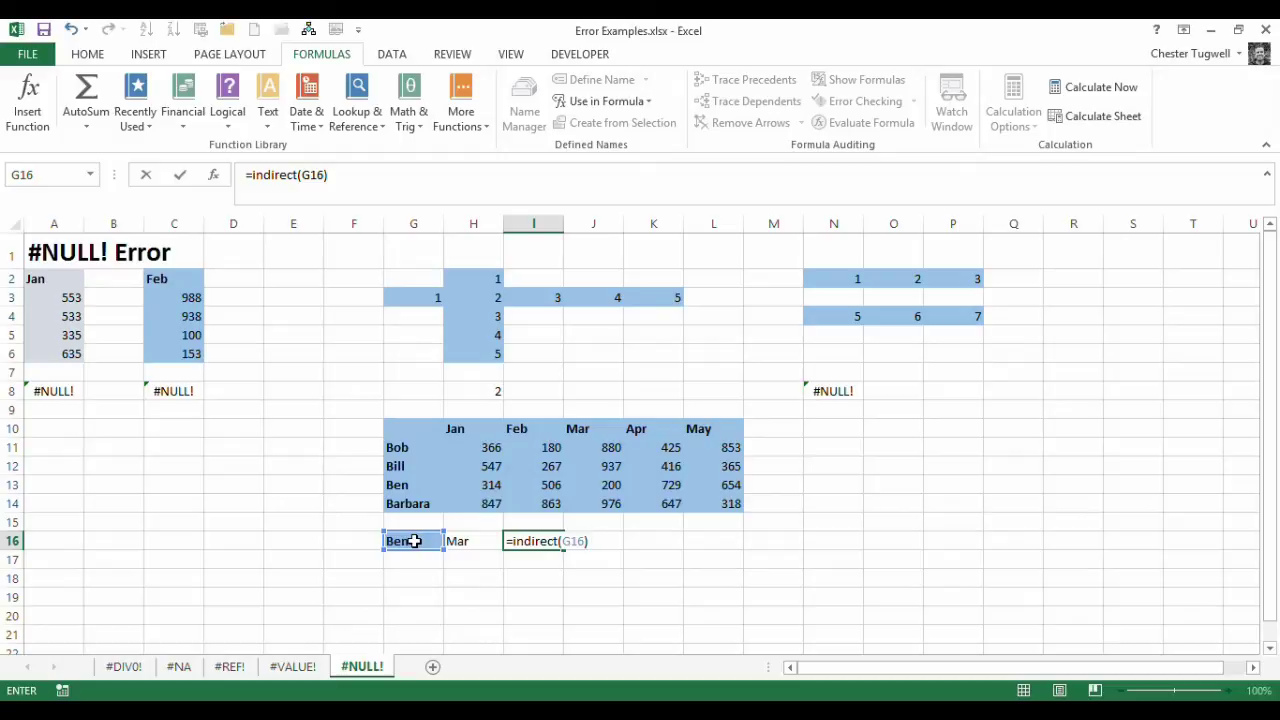
{"action": "type", "text": "indirect"}
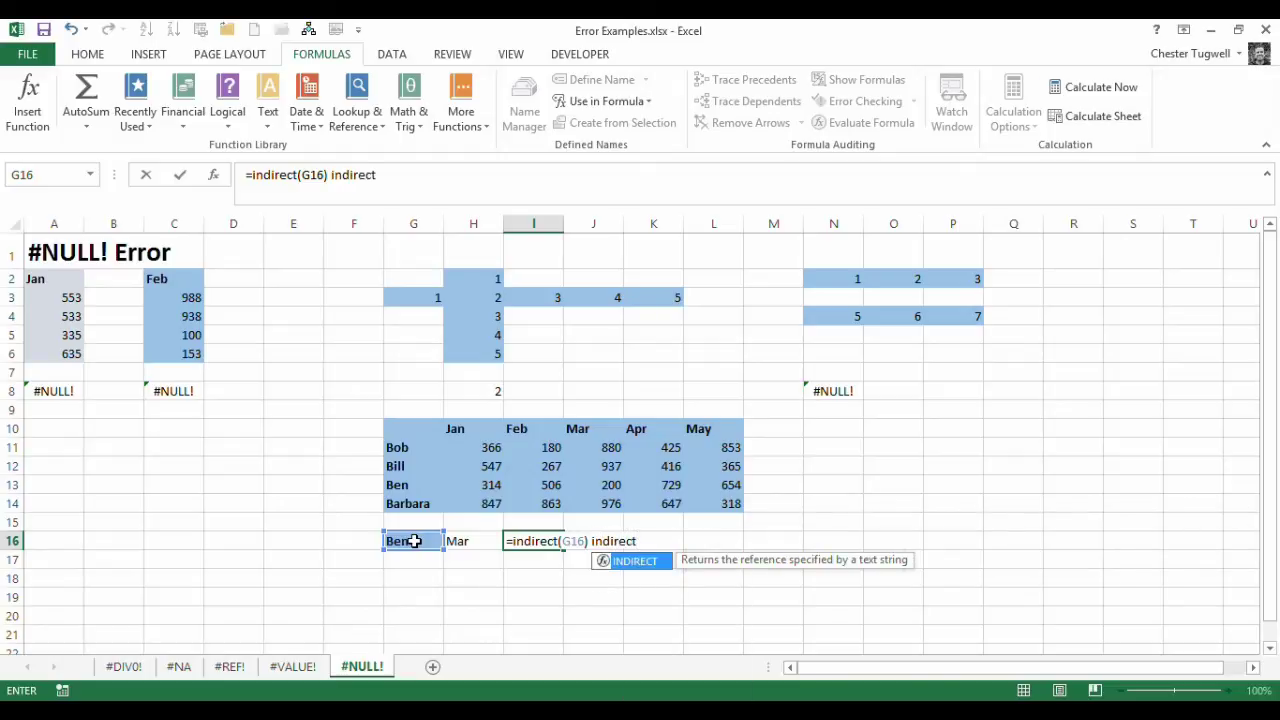
{"action": "type", "text": "("}
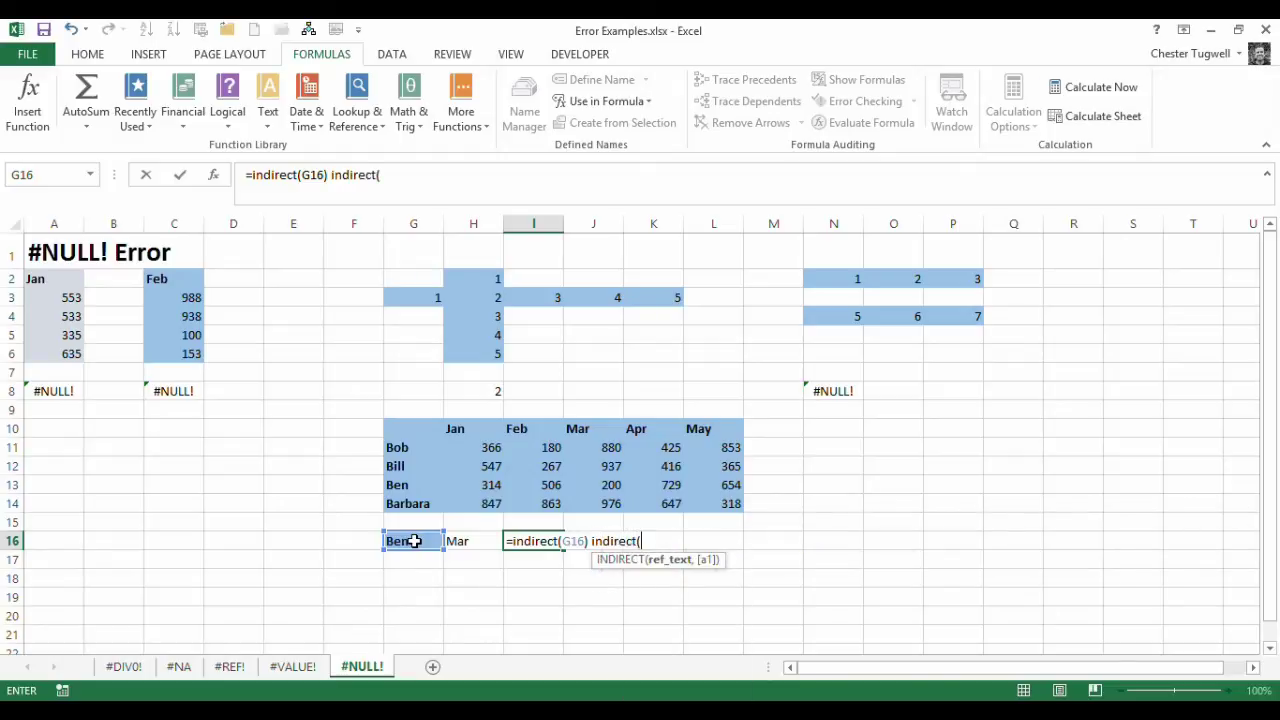
{"action": "left_click", "coordinate": [472, 540]}
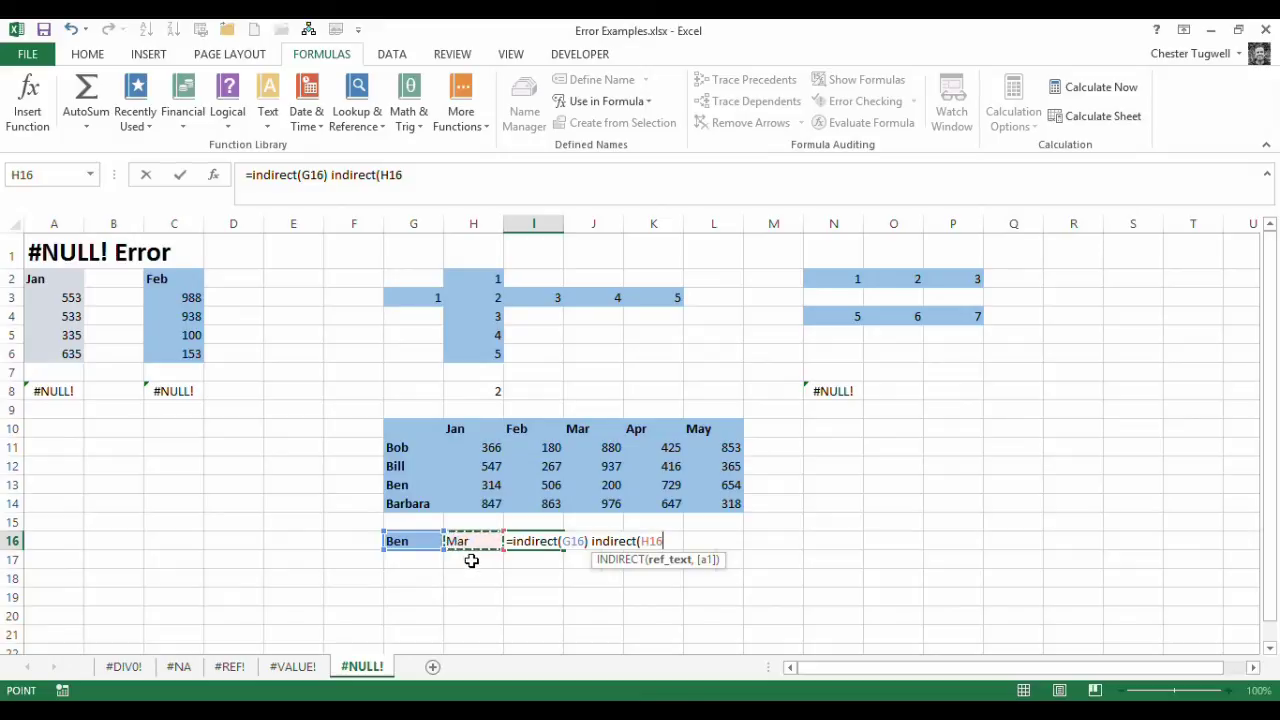
{"action": "key", "text": "Return"}
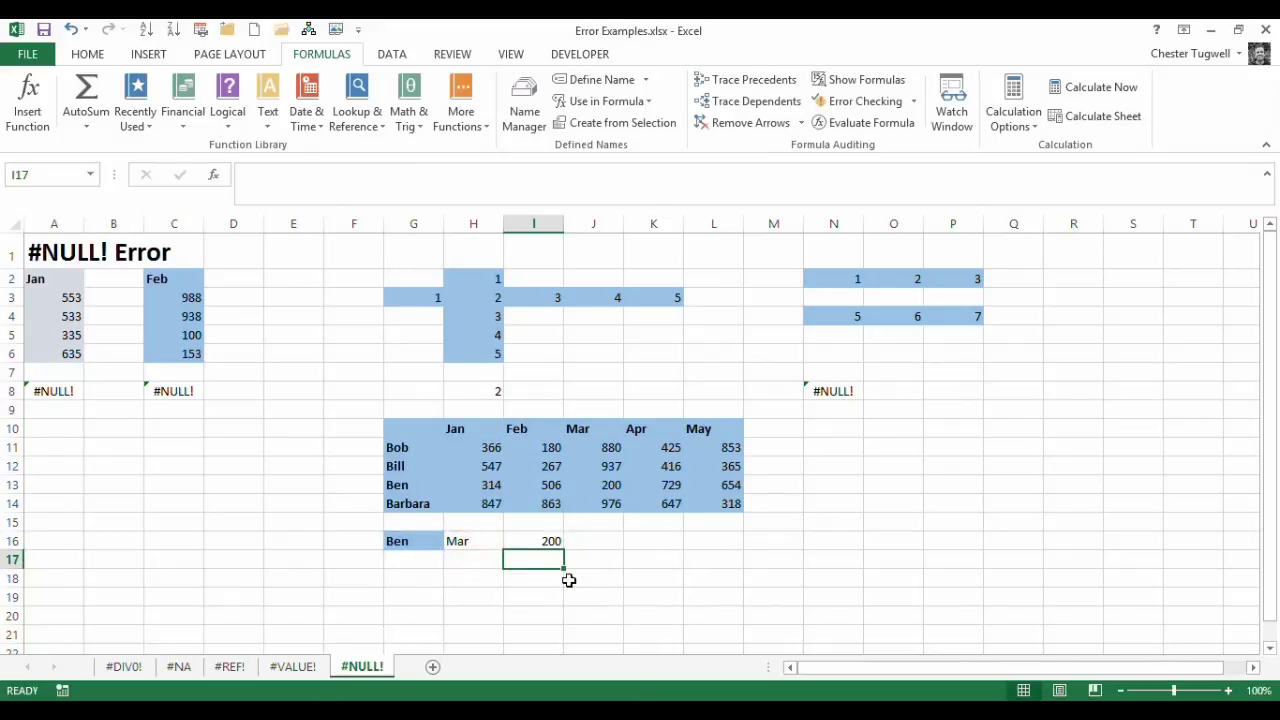
Step: Put Bill in G16 and Feb in H16 so I16 returns 267
{"action": "left_click", "coordinate": [395, 540]}
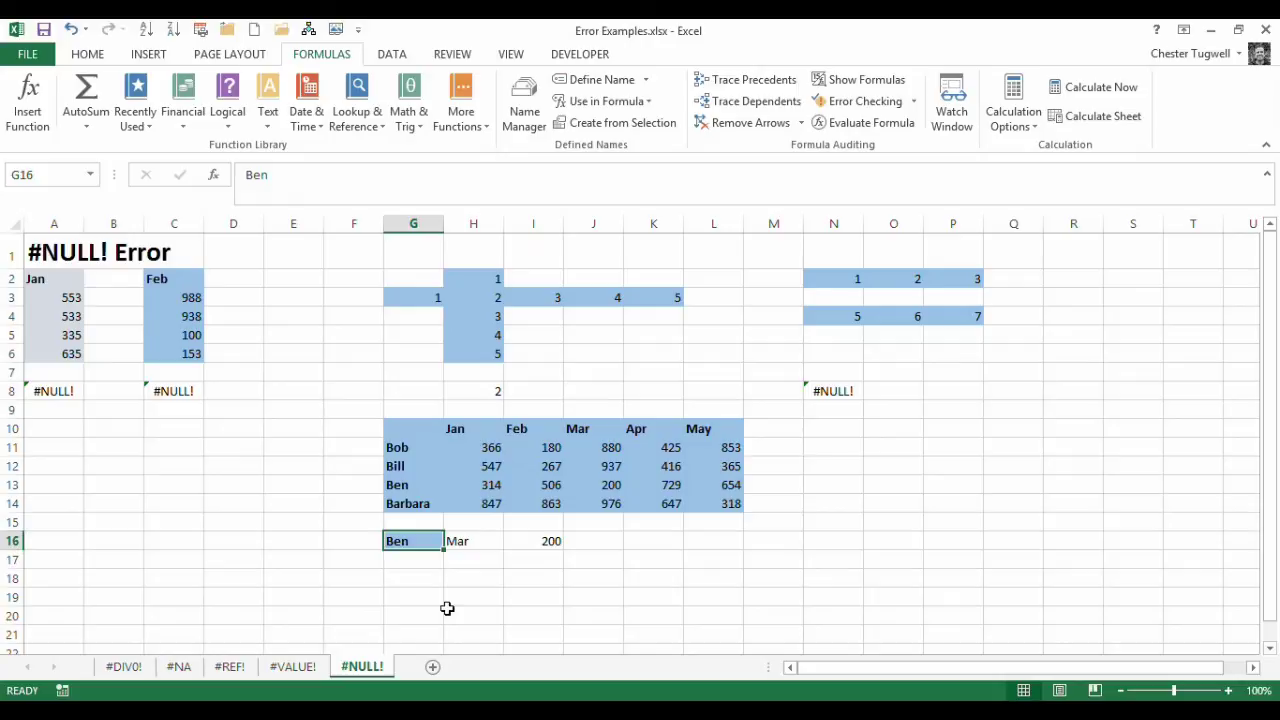
{"action": "type", "text": "Bill"}
{"action": "key", "text": "Tab"}
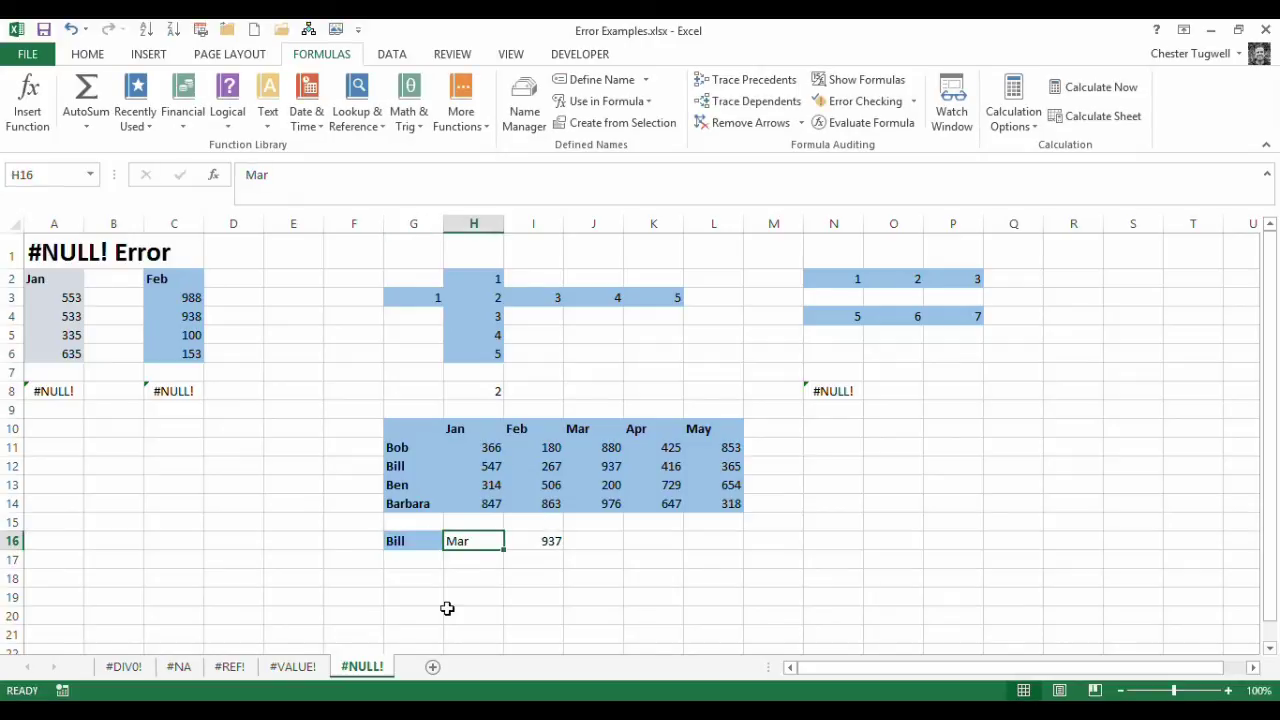
{"action": "type", "text": "Feb"}
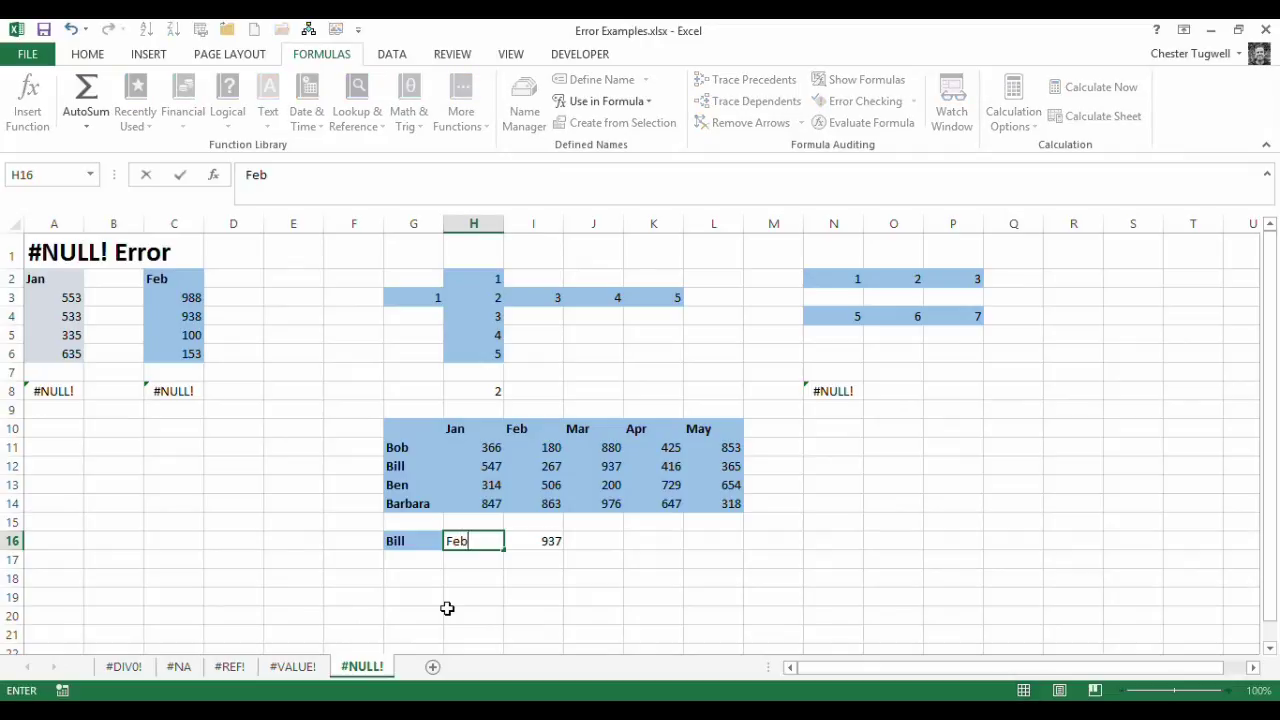
{"action": "key", "text": "Return"}
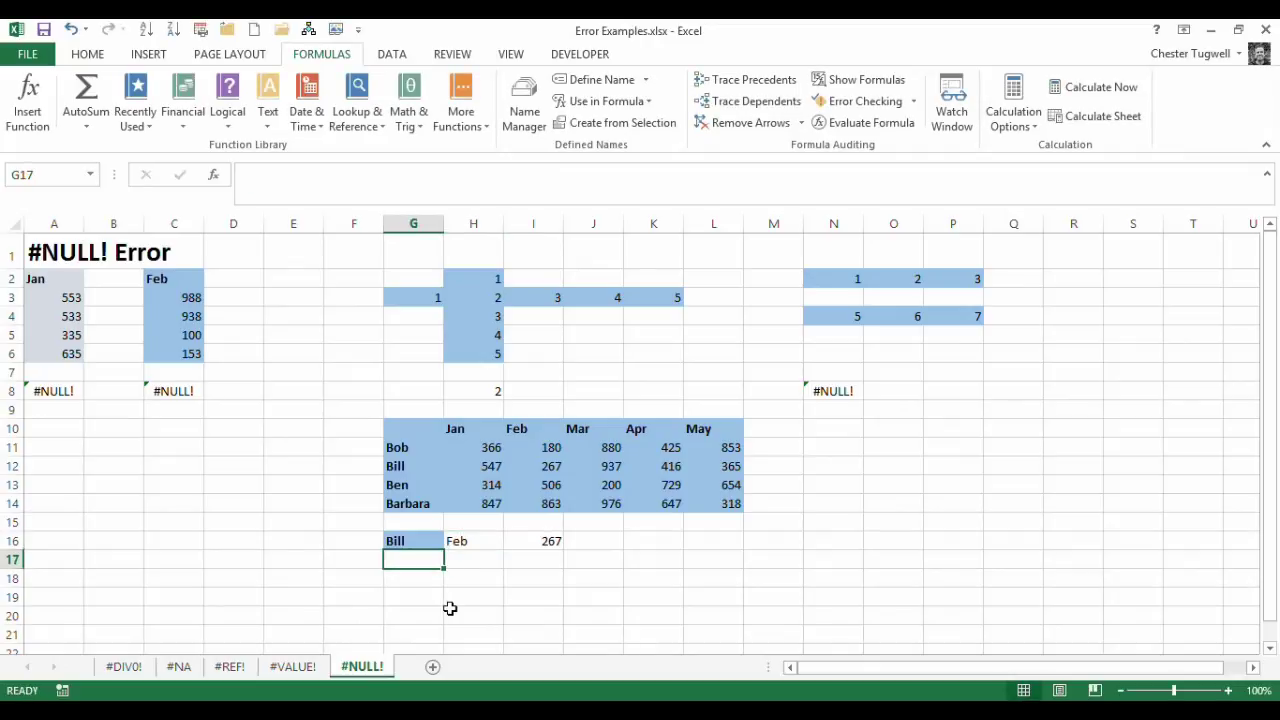
{"action": "left_click", "coordinate": [485, 541]}
{"action": "left_click", "coordinate": [551, 540]}
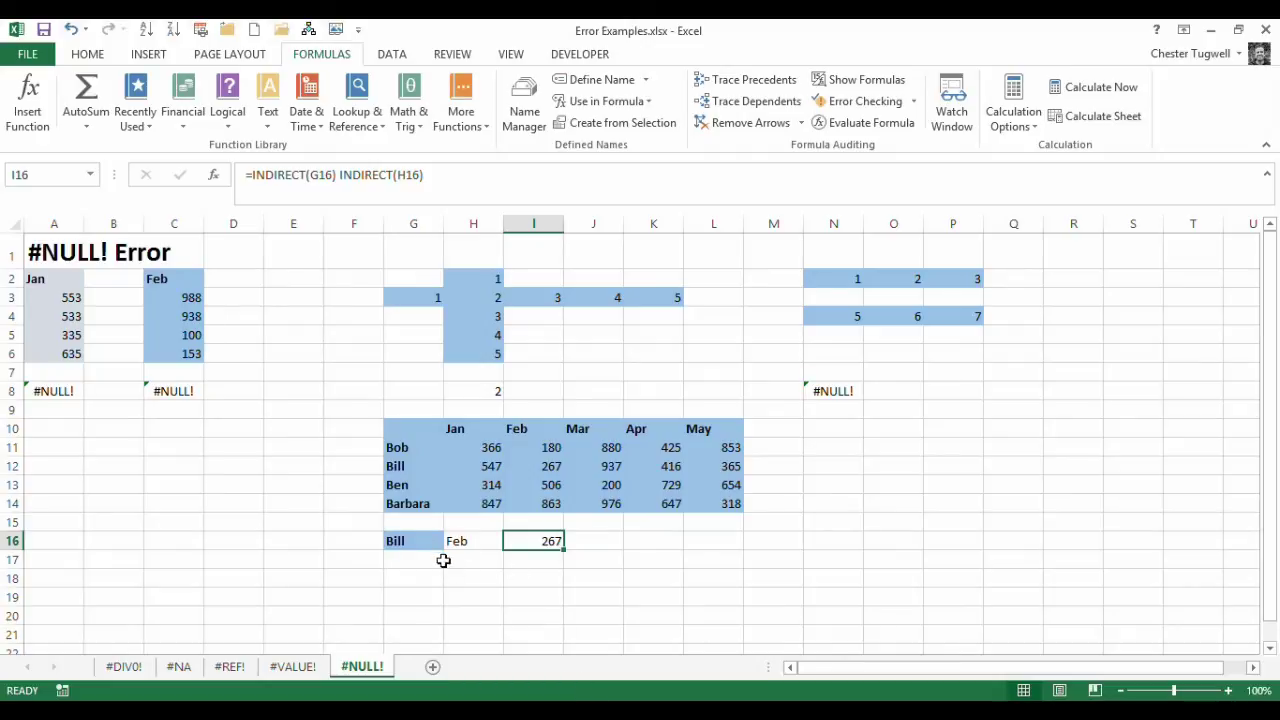
{"action": "left_click", "coordinate": [417, 540]}
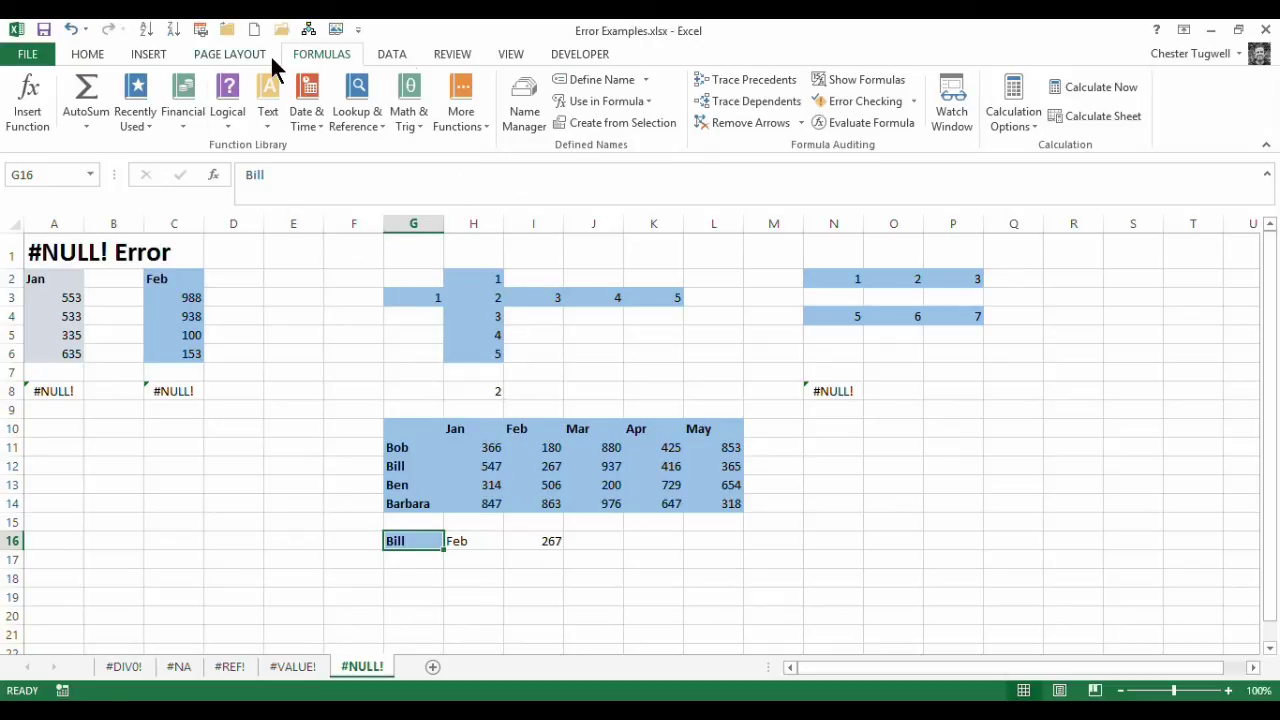
Step: Add a list validation to G16 with source =$G$11:$G$14 (the four names)
{"action": "left_click", "coordinate": [393, 58]}
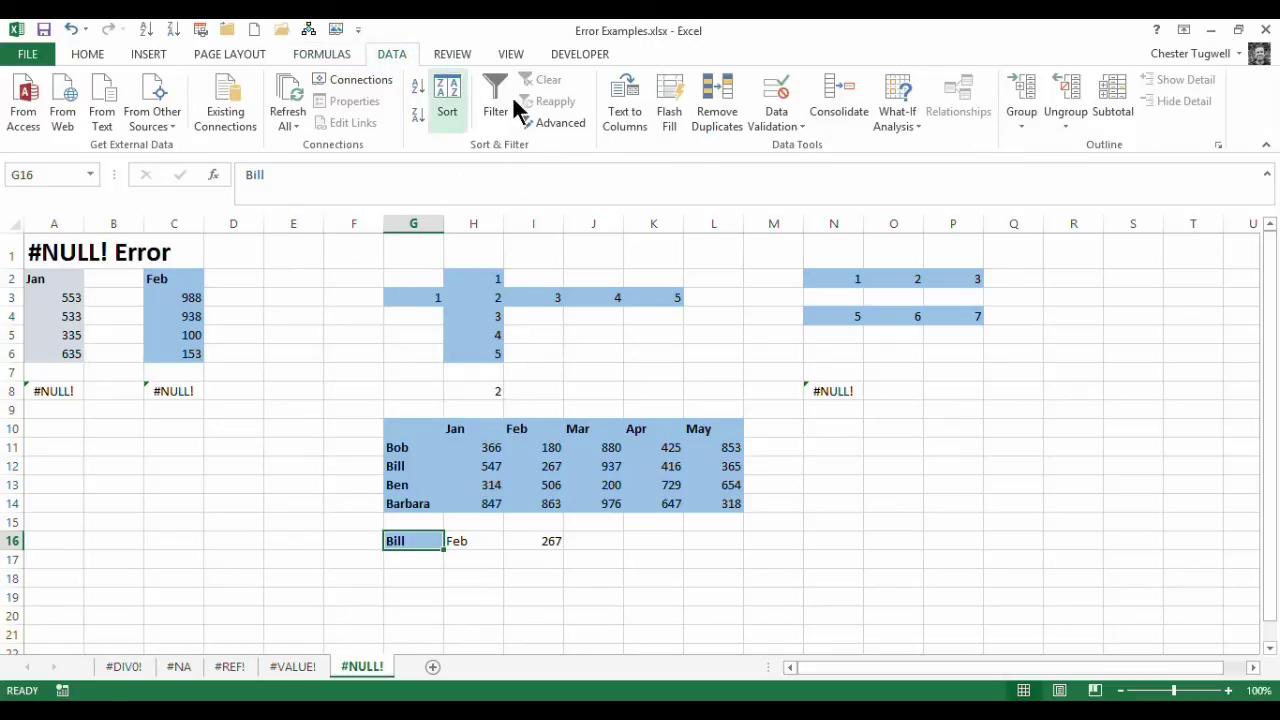
{"action": "left_click", "coordinate": [776, 126]}
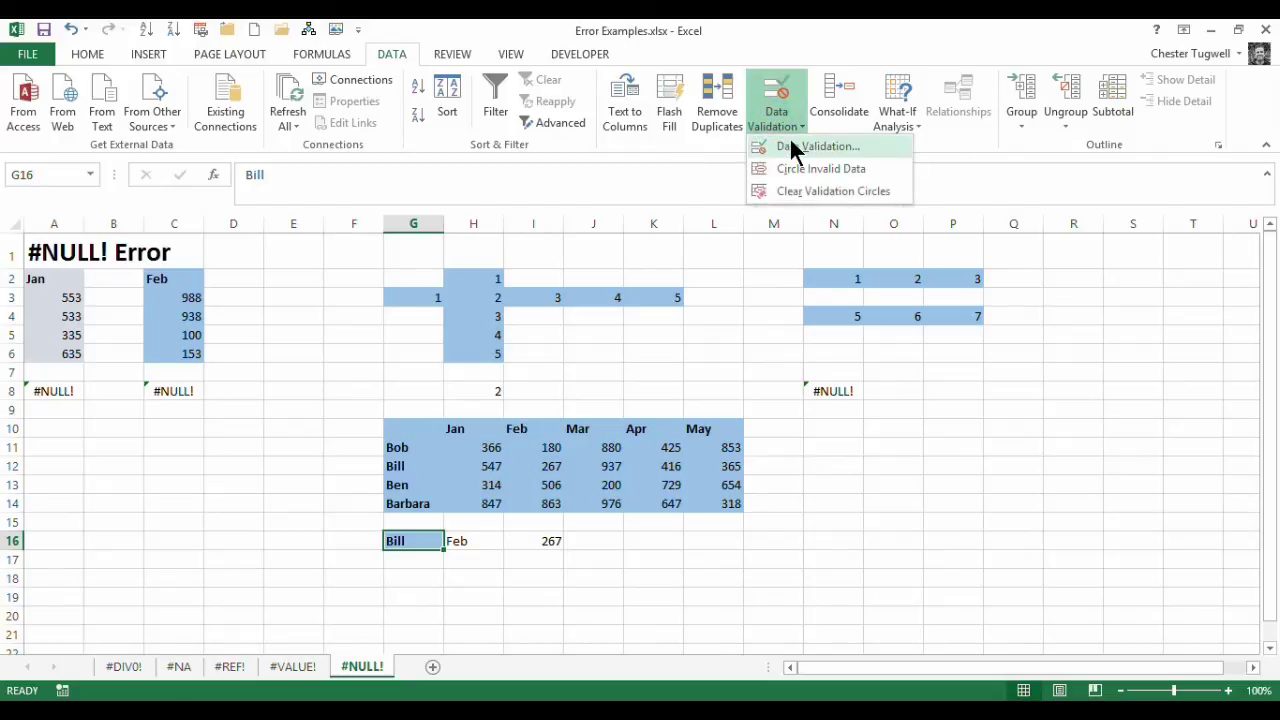
{"action": "left_click", "coordinate": [790, 144]}
{"action": "left_click", "coordinate": [926, 418]}
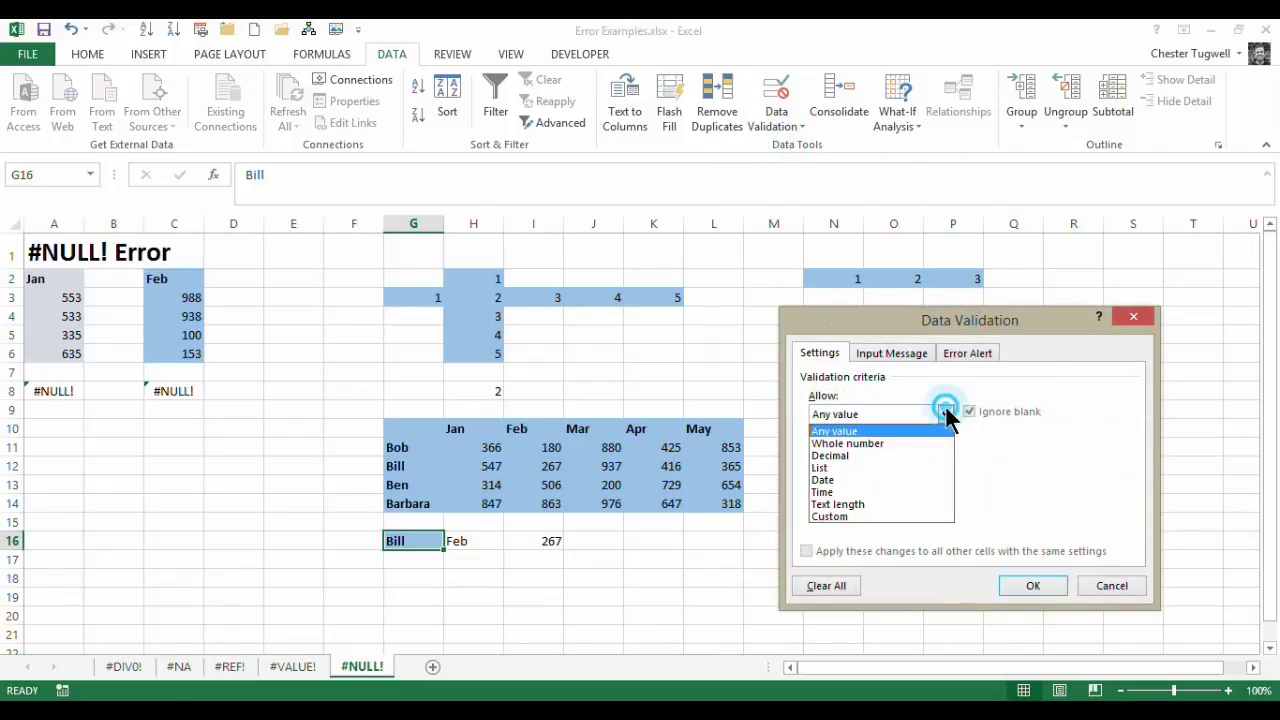
{"action": "left_click", "coordinate": [864, 461]}
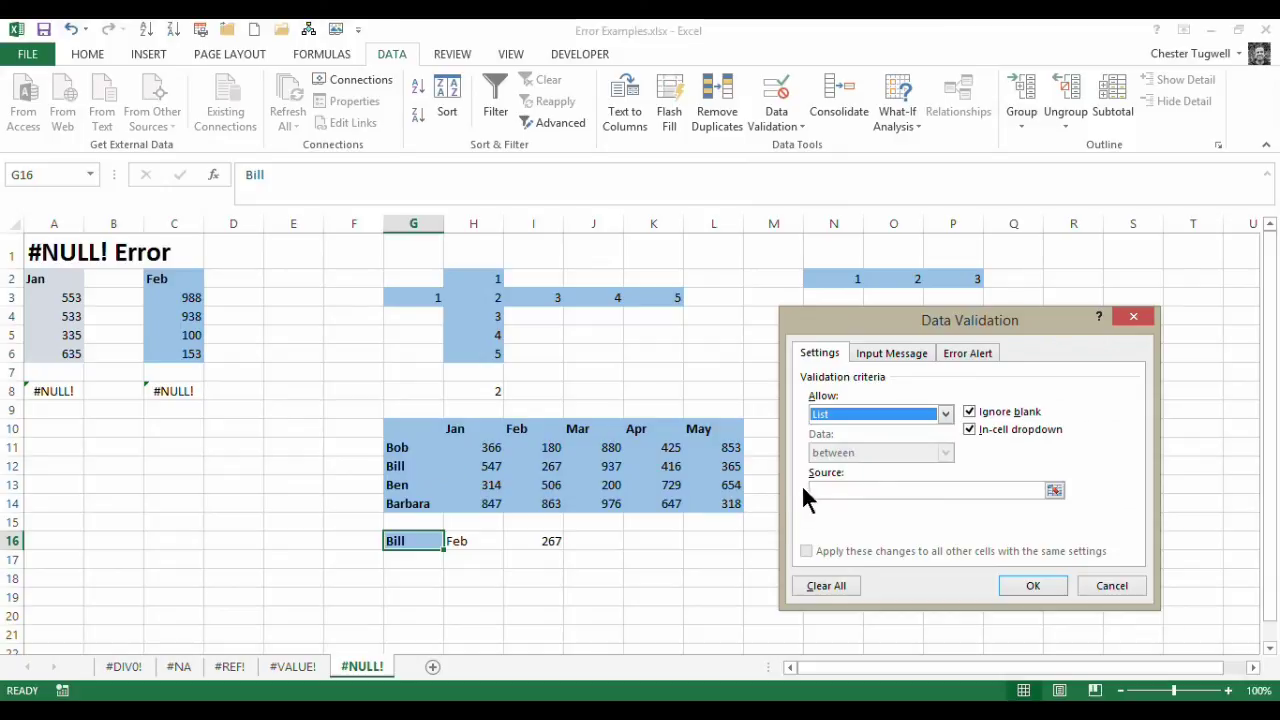
{"action": "left_click", "coordinate": [843, 489]}
{"action": "left_click_drag", "start_coordinate": [395, 446], "coordinate": [399, 500]}
{"action": "left_click", "coordinate": [1014, 580]}
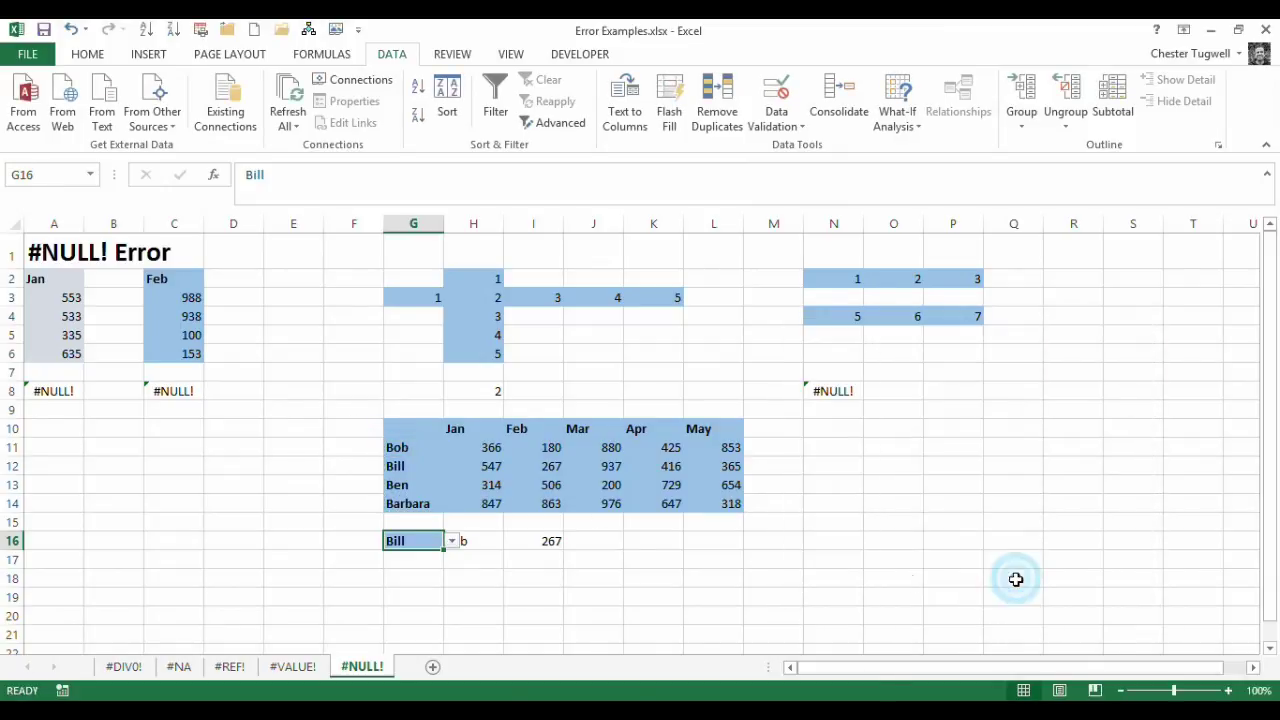
Step: Add a list validation to H16 with source =$H$10:$L$10 (months Jan to May)
{"action": "left_click", "coordinate": [491, 545]}
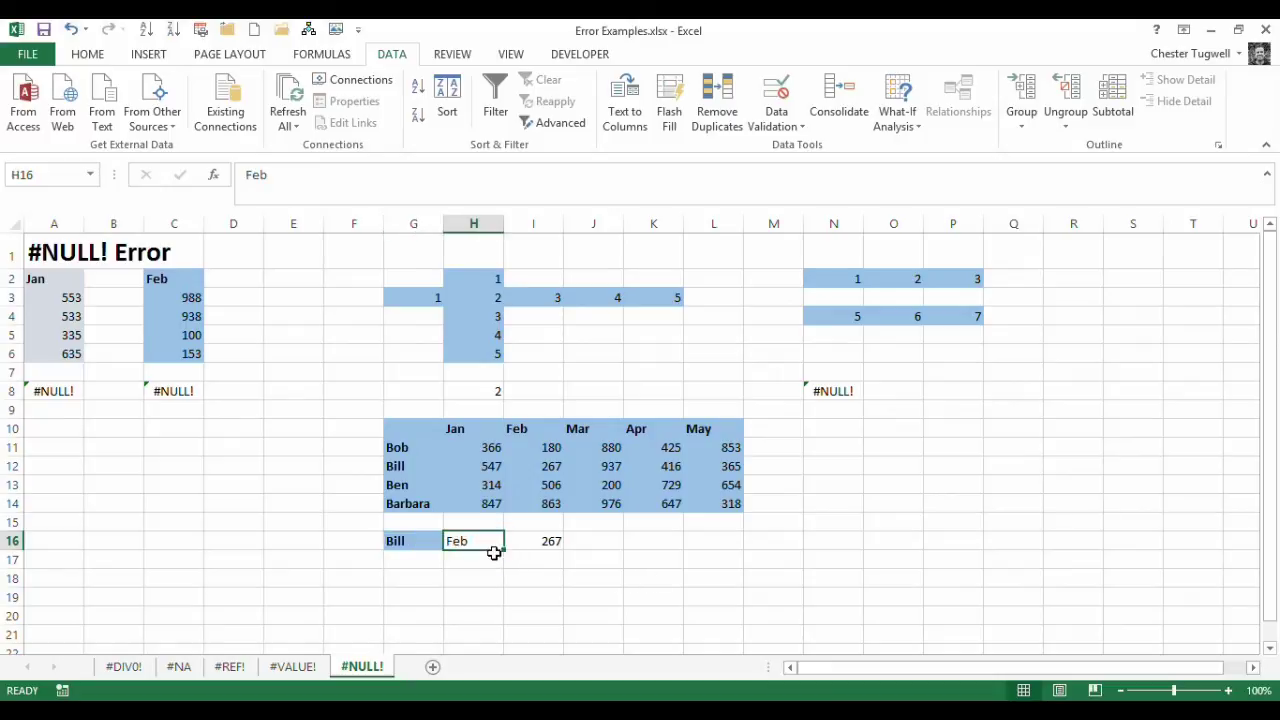
{"action": "left_click", "coordinate": [795, 132]}
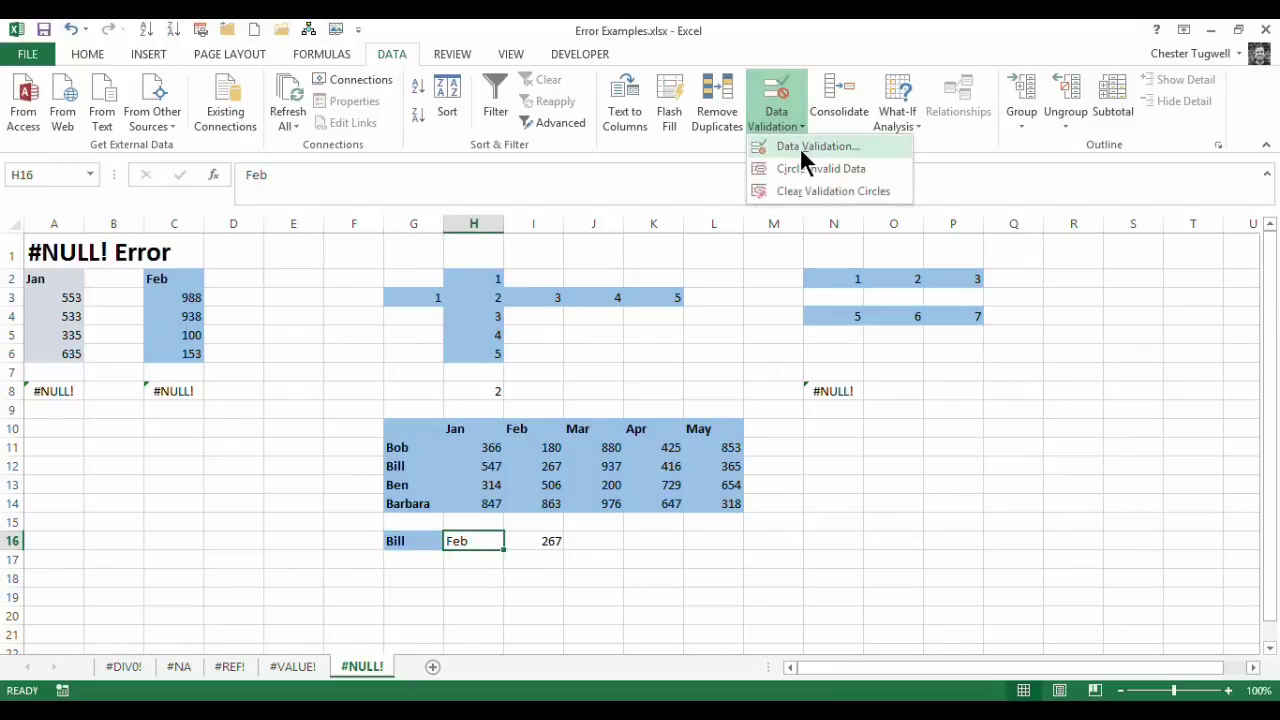
{"action": "left_click", "coordinate": [800, 147]}
{"action": "left_click", "coordinate": [943, 414]}
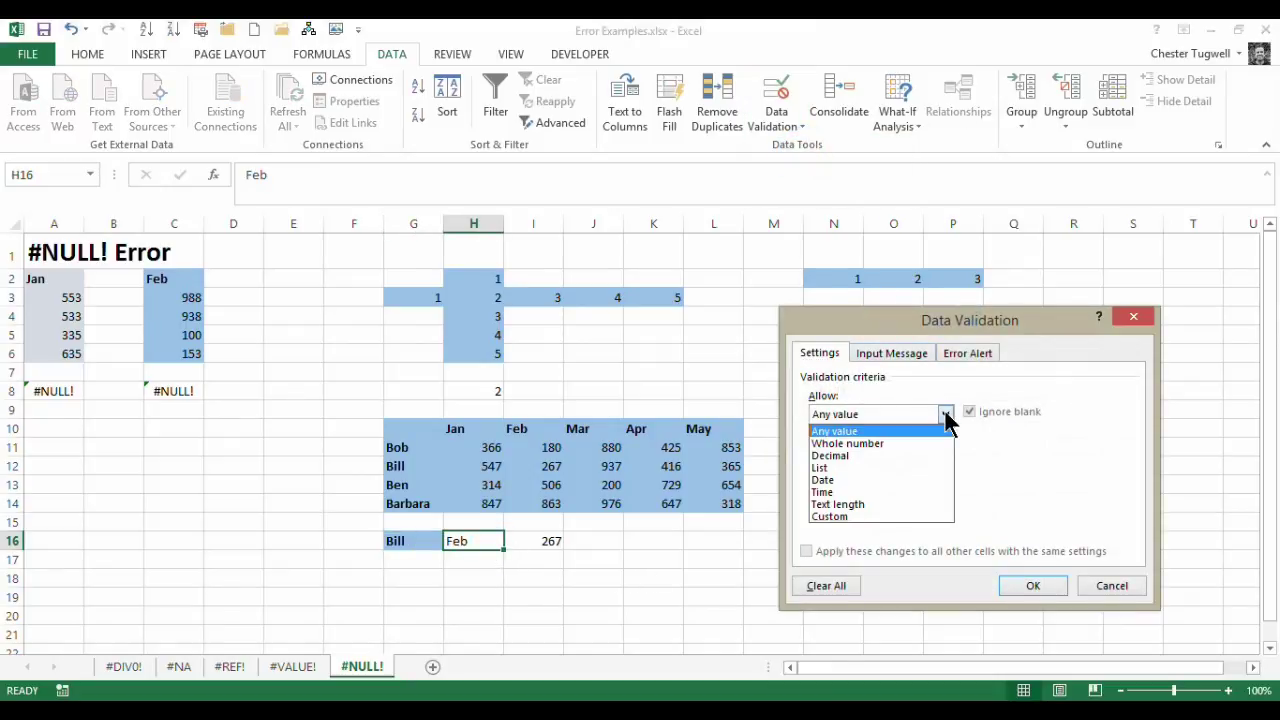
{"action": "left_click", "coordinate": [872, 468]}
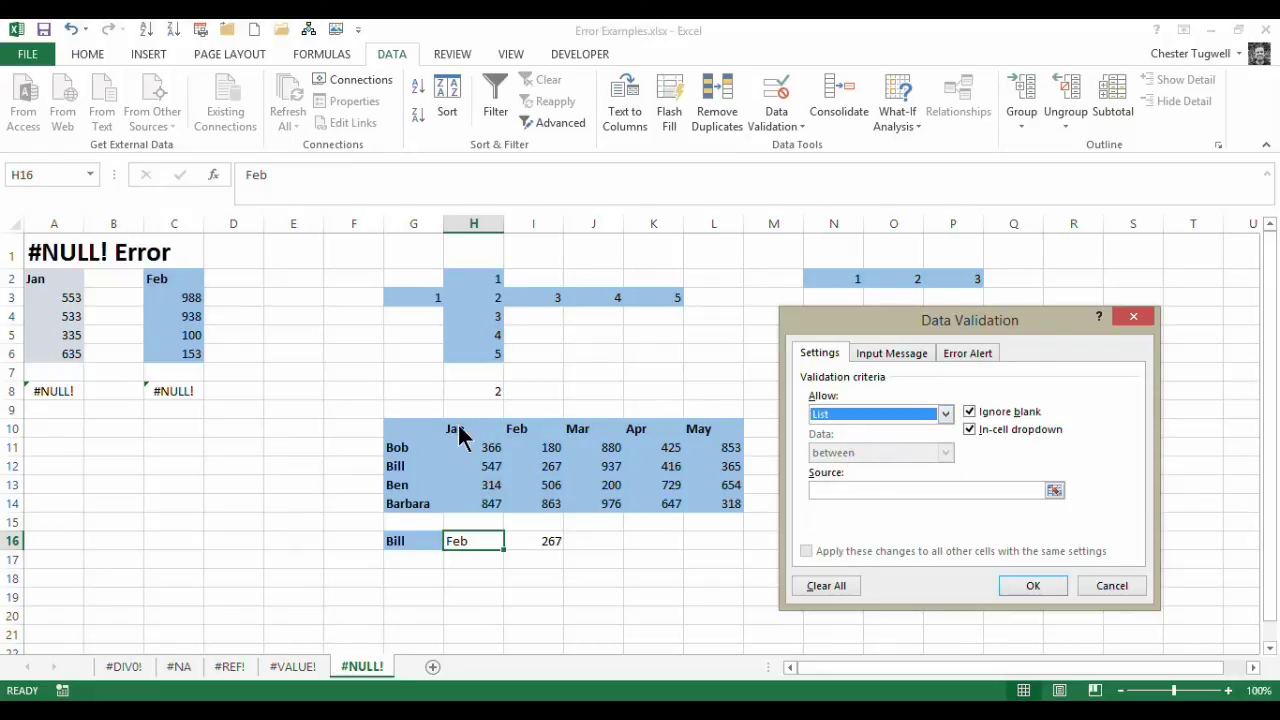
{"action": "left_click", "coordinate": [829, 489]}
{"action": "left_click_drag", "start_coordinate": [484, 431], "coordinate": [698, 435]}
{"action": "left_click", "coordinate": [1030, 583]}
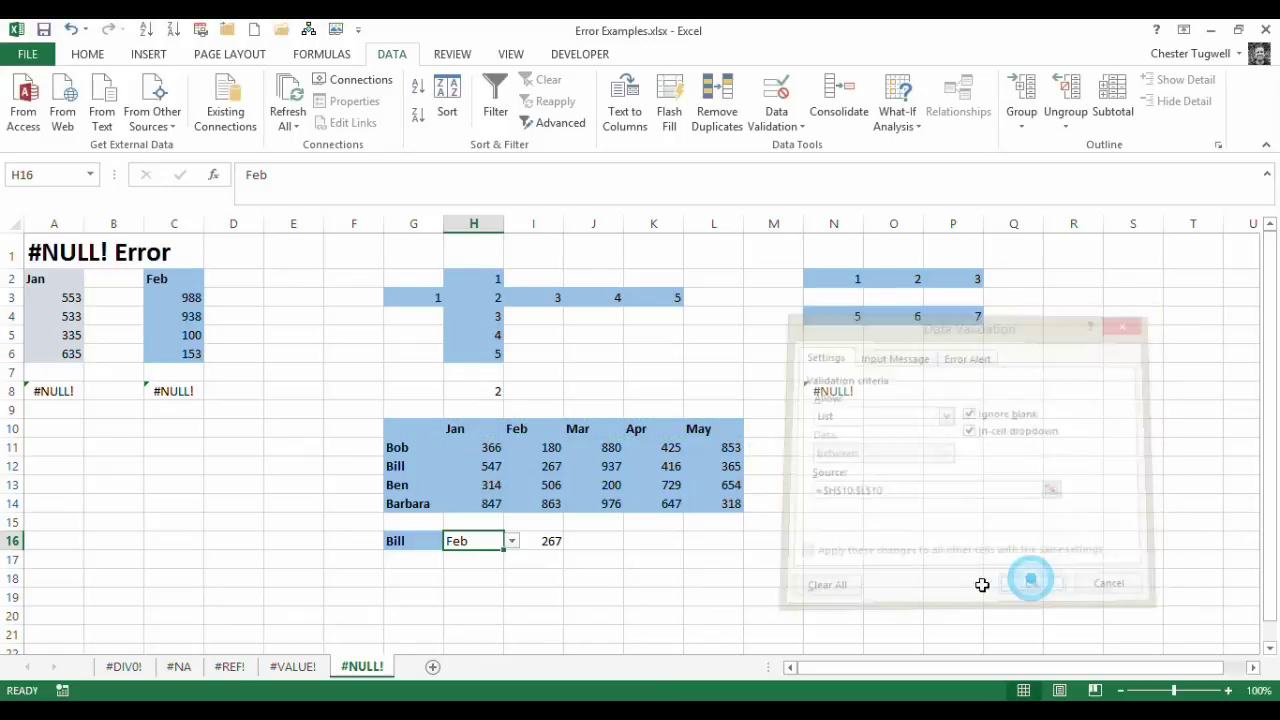
Step: Choose Ben from G16's dropdown
{"action": "left_click", "coordinate": [455, 600]}
{"action": "left_click", "coordinate": [414, 540]}
{"action": "left_click", "coordinate": [455, 545]}
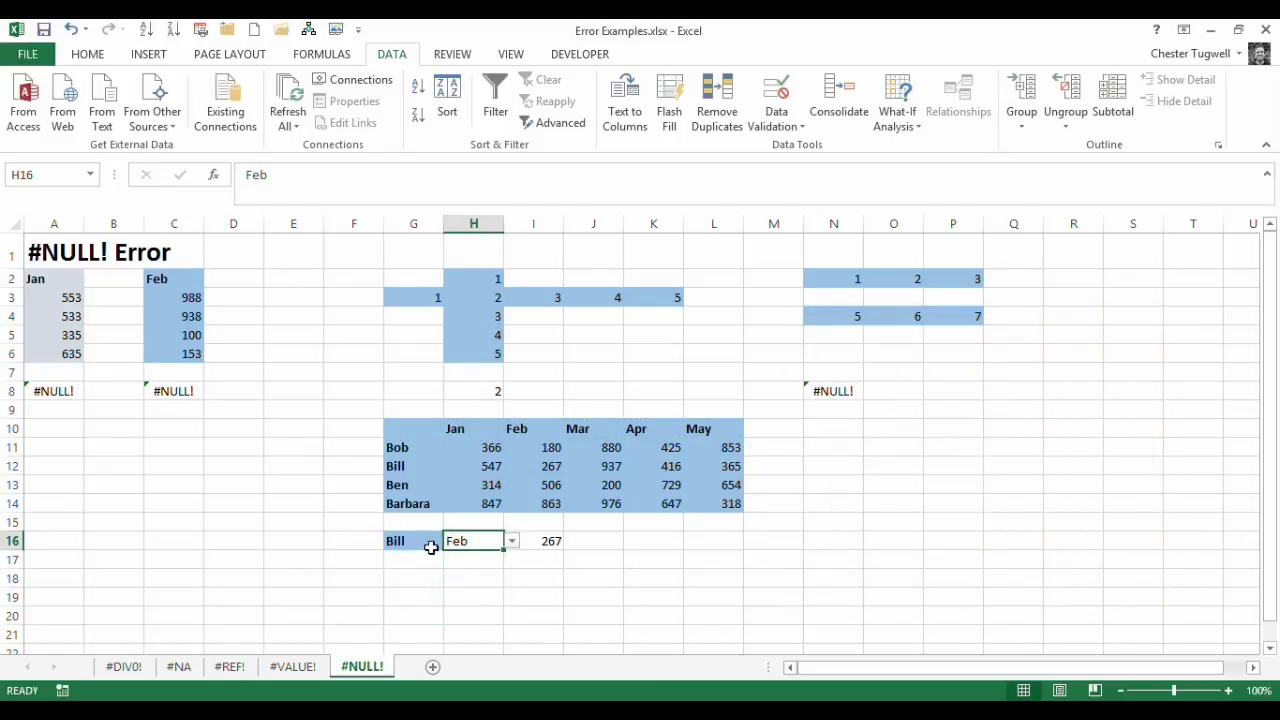
{"action": "left_click", "coordinate": [428, 541]}
{"action": "left_click", "coordinate": [455, 540]}
{"action": "left_click", "coordinate": [415, 579]}
Step: Pick Apr from the month dropdown in H16 so I16 returns Ben's April figure, 729
{"action": "left_click", "coordinate": [493, 539]}
{"action": "left_click", "coordinate": [511, 541]}
{"action": "left_click", "coordinate": [460, 596]}
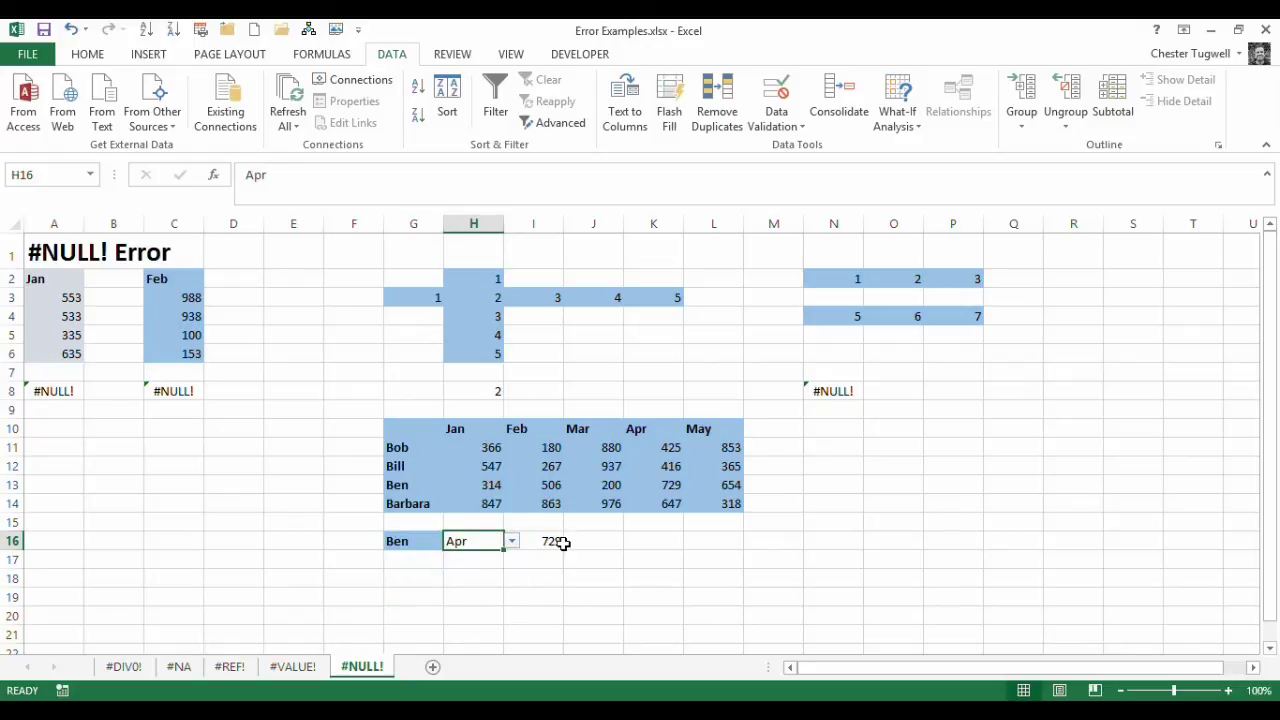